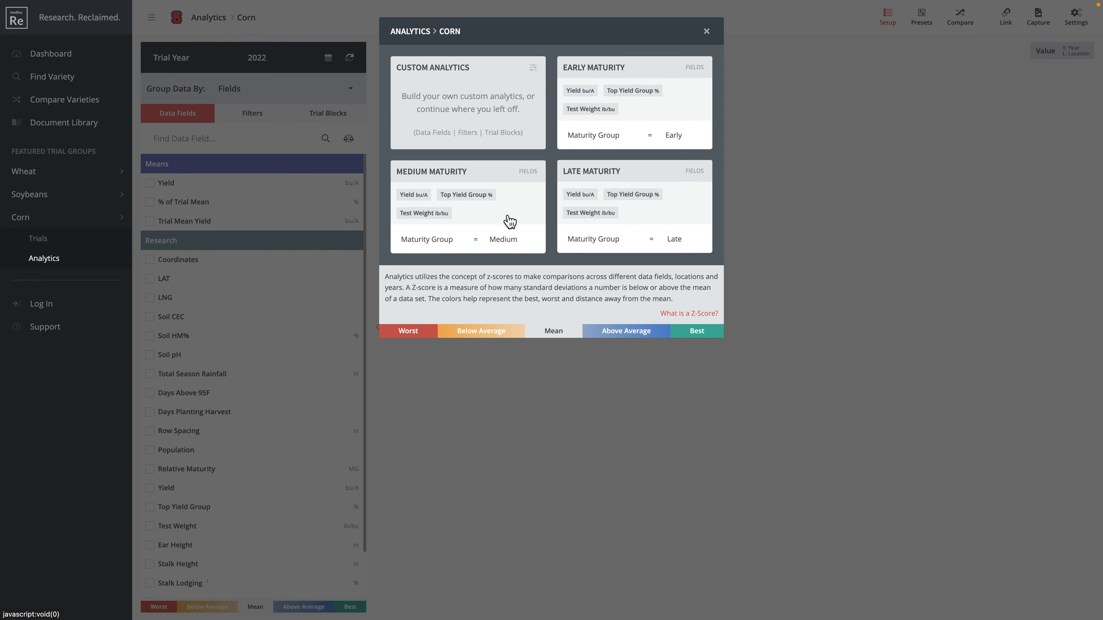
Step: Choose the Medium Maturity preset card in the Corn analytics picker
left_click(488, 222)
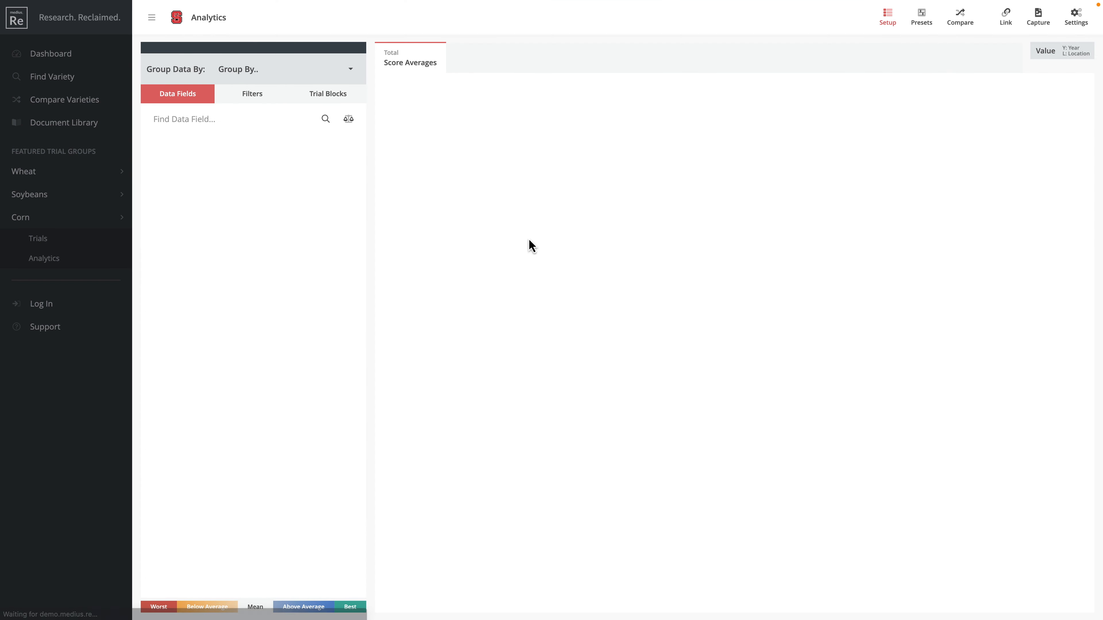
Step: Show the heatmap's applied filters, which limit Maturity Group to Medium
scroll(300, 436, "down", 1)
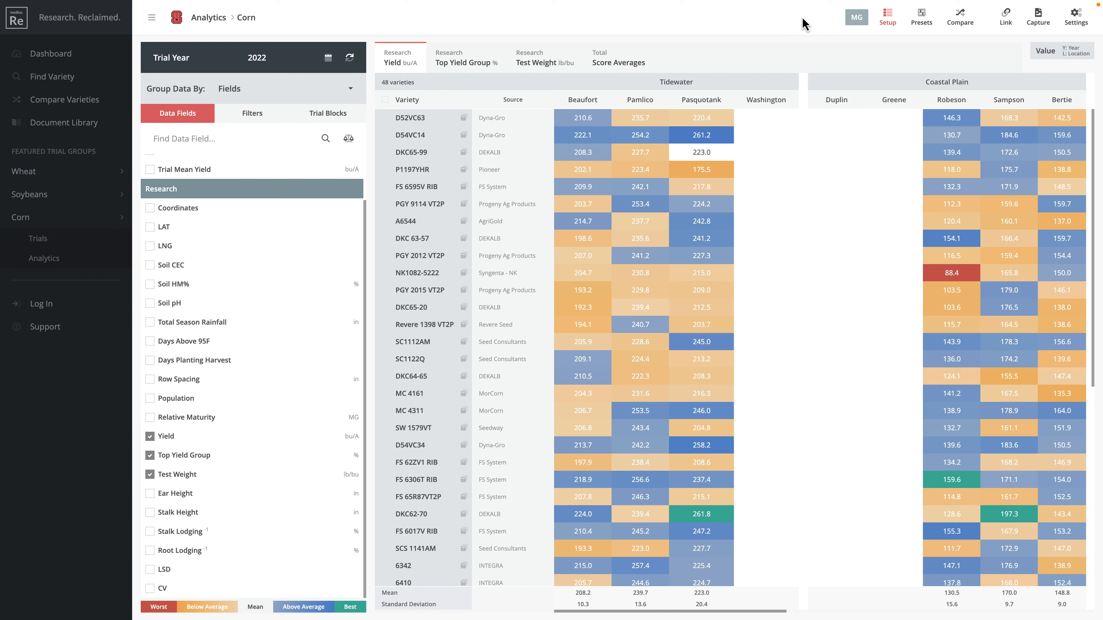
left_click(241, 115)
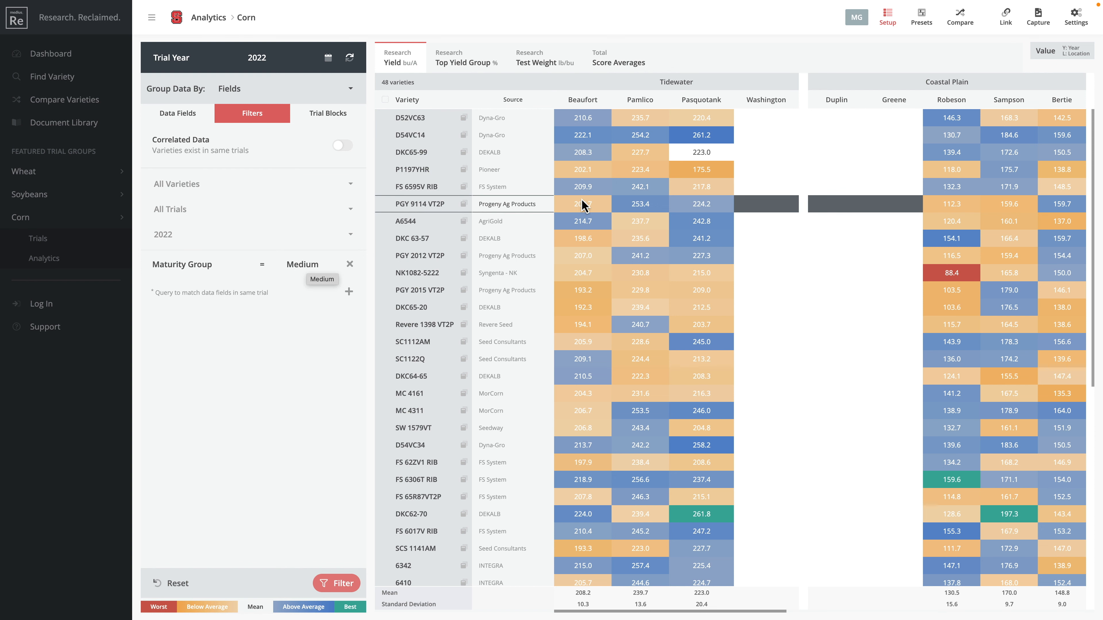
Step: Add a Variety / Availability = Available filter and apply it, leaving 47 varieties
left_click(258, 332)
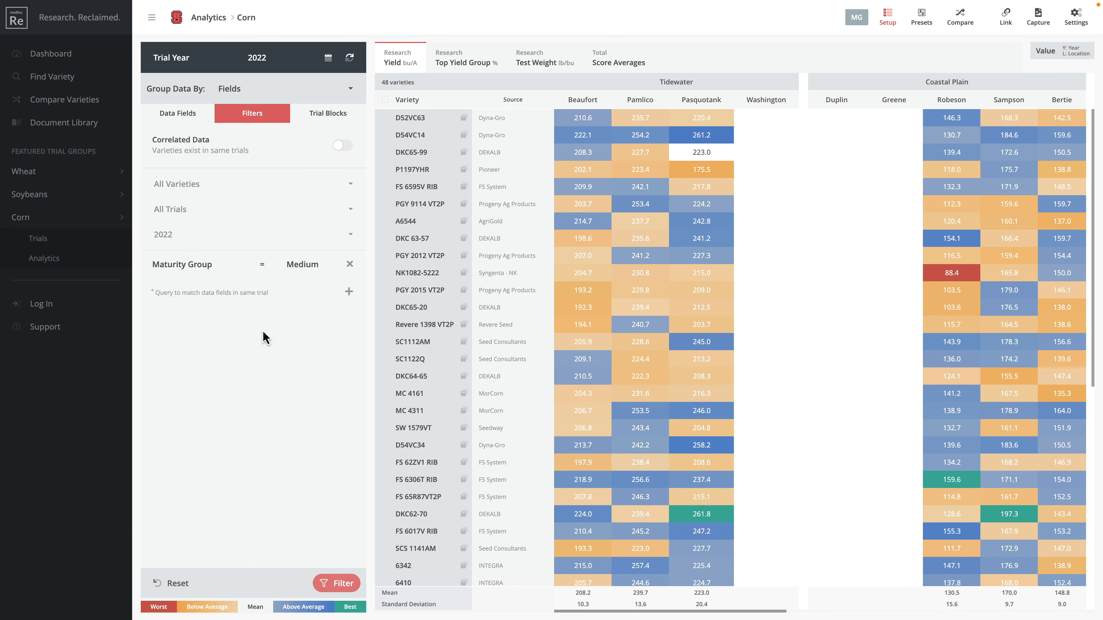
left_click(348, 293)
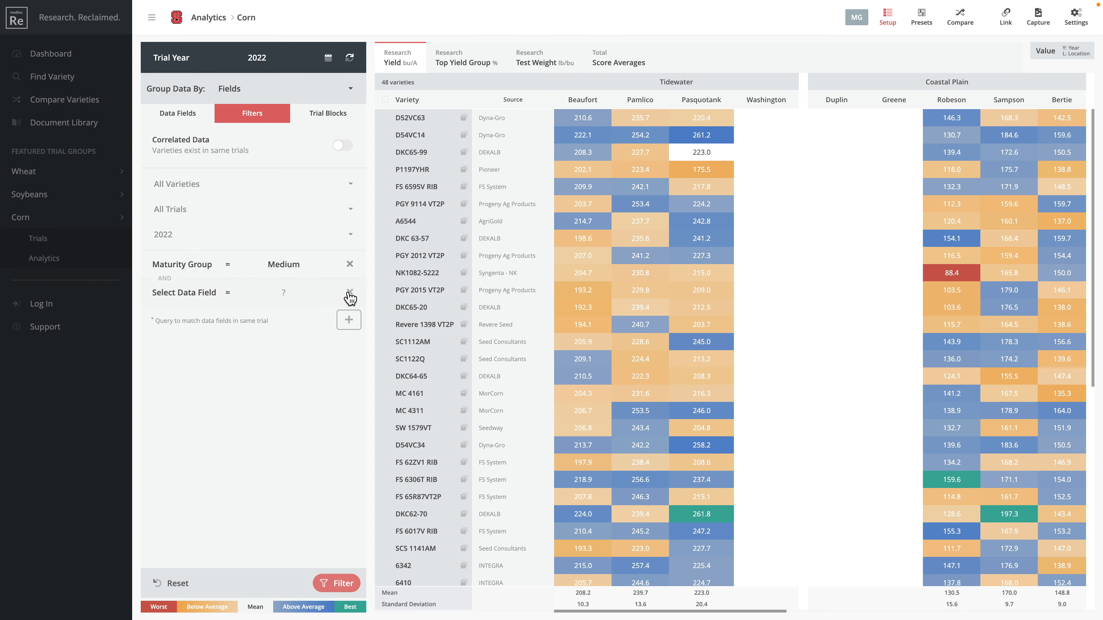
left_click(191, 295)
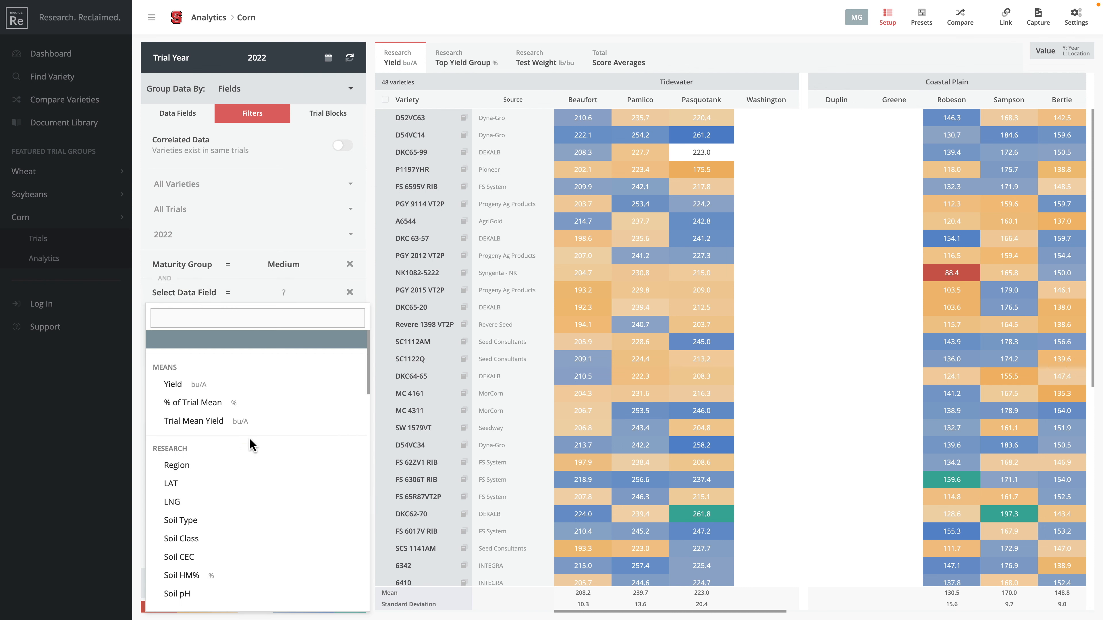
scroll(250, 441, "down", 3)
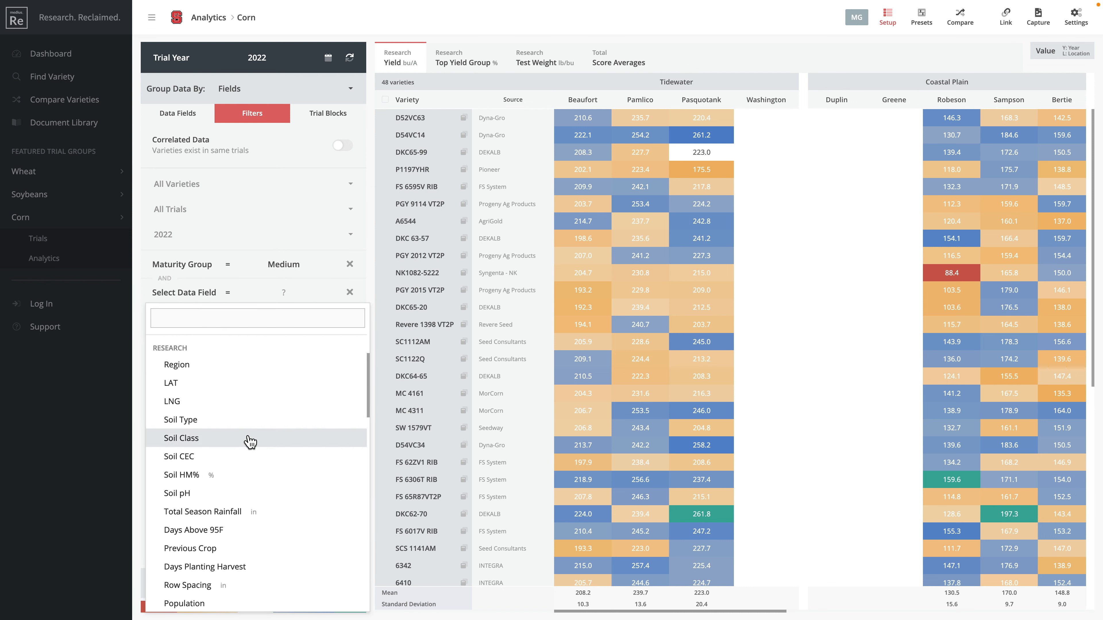
scroll(250, 442, "down", 8)
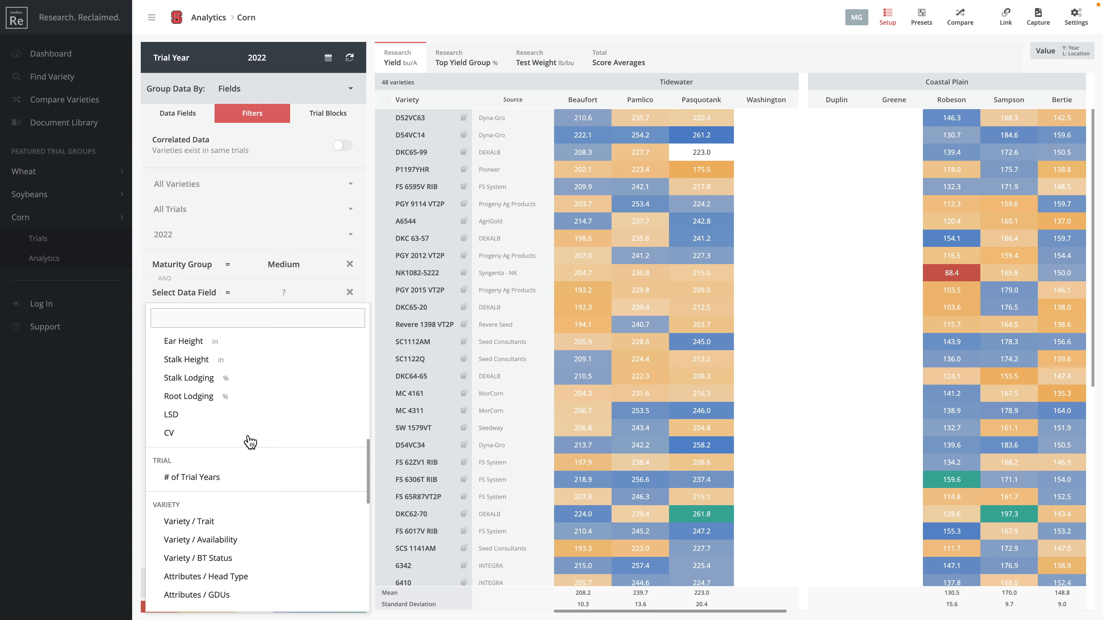
scroll(251, 442, "down", 1)
left_click(233, 466)
left_click(306, 299)
left_click(294, 376)
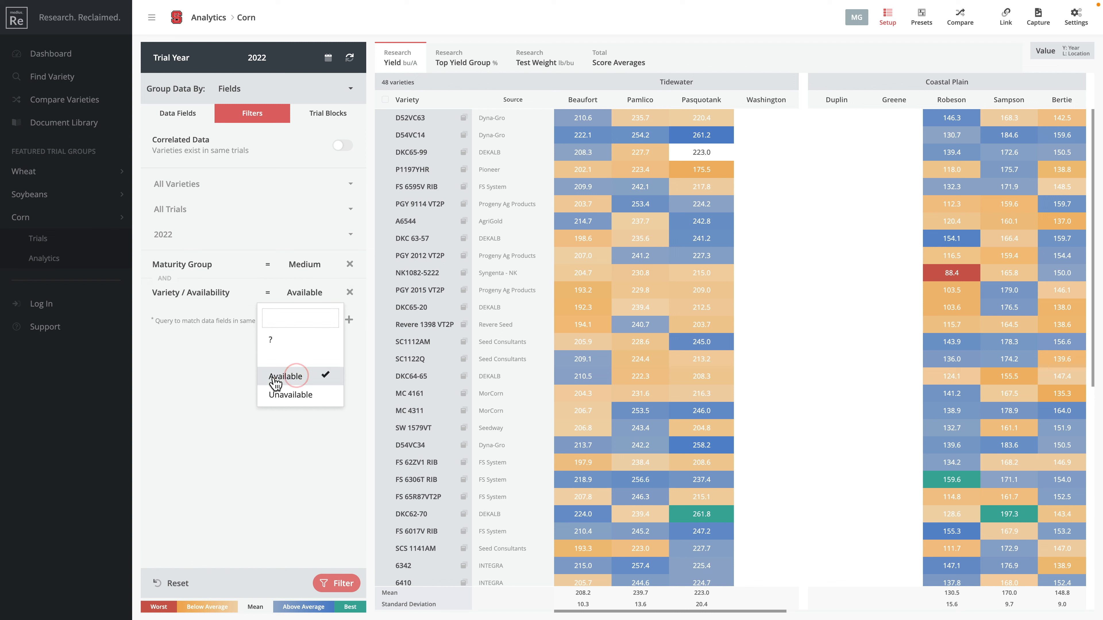
left_click(227, 367)
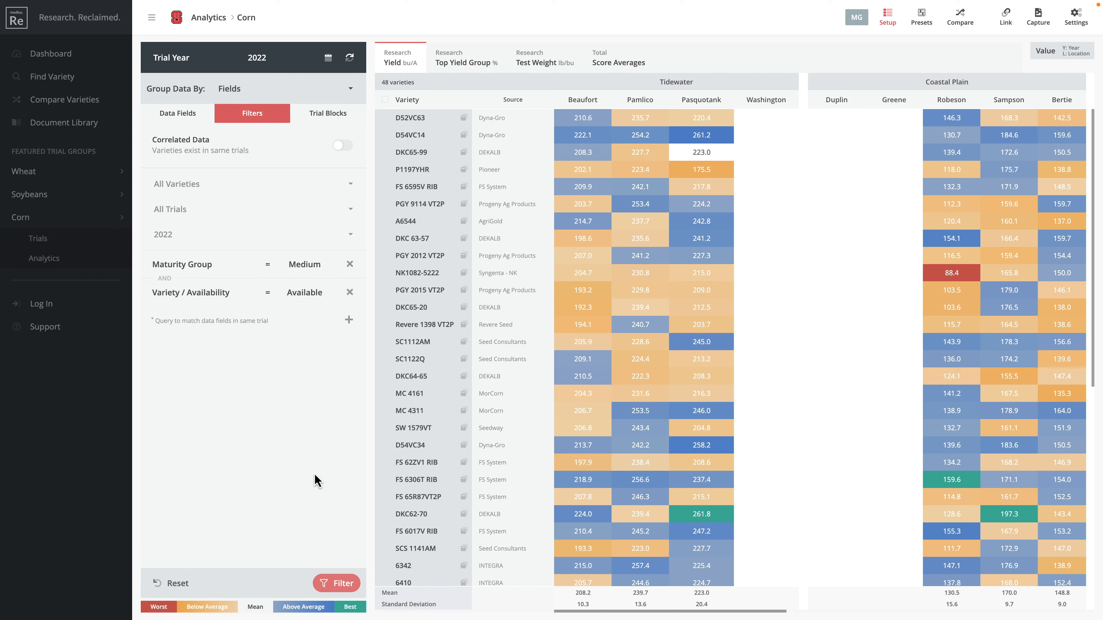
left_click(338, 576)
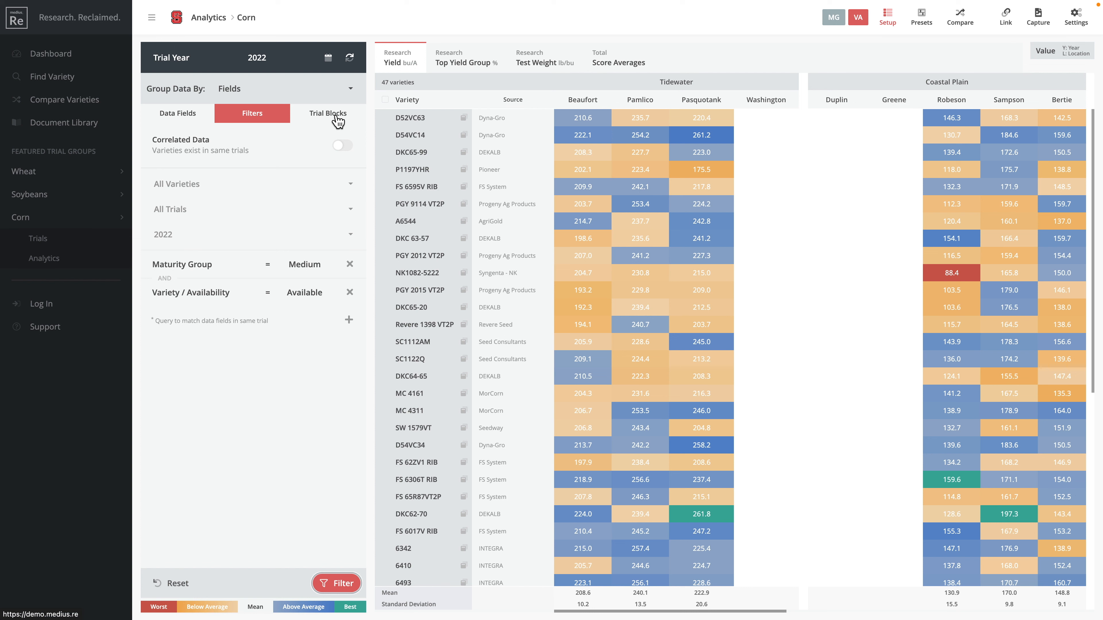
Step: Show the trial blocks list with all Tidewater, Coastal Plain and Piedmont locations
left_click(337, 121)
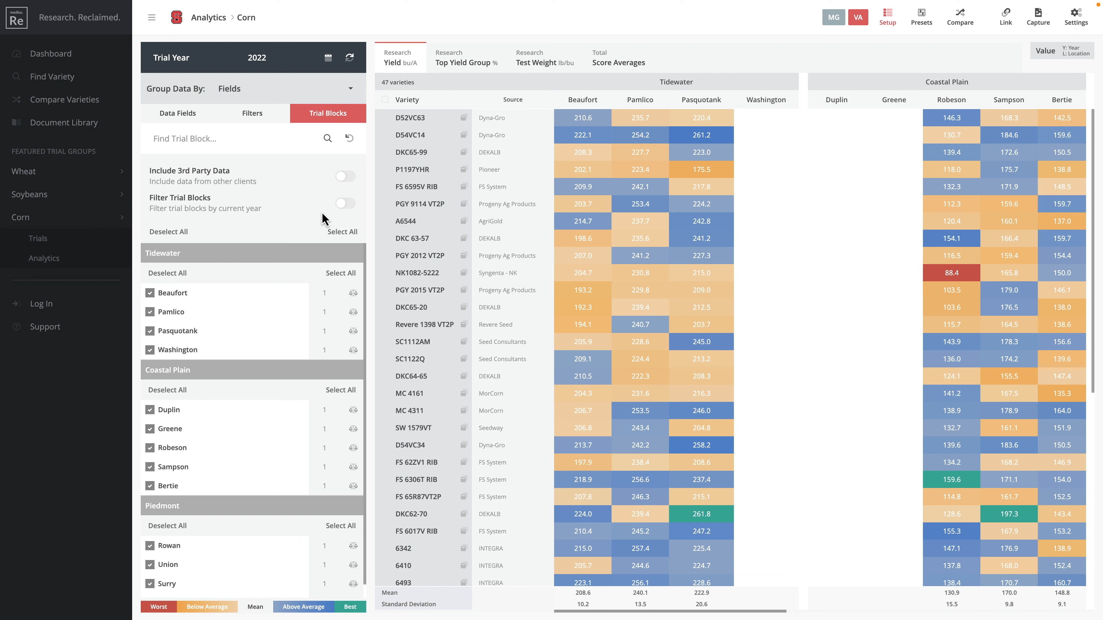
Step: Turn on Filter Trial Blocks for the current year and bring up Analytics Settings
left_click(346, 204)
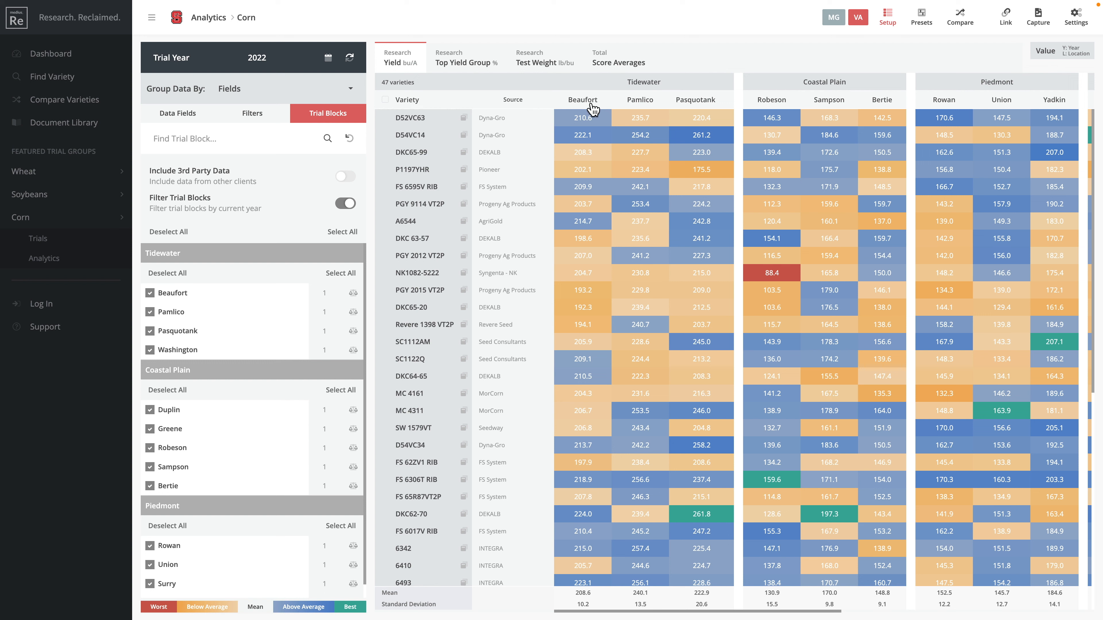
scroll(647, 139, "right", 10)
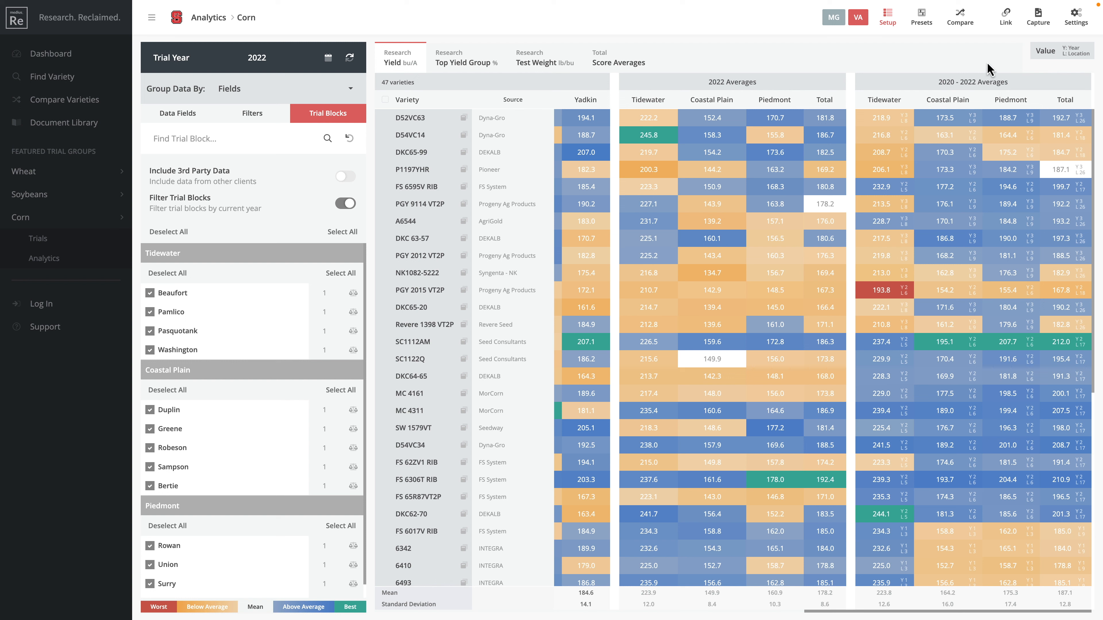
left_click(1075, 17)
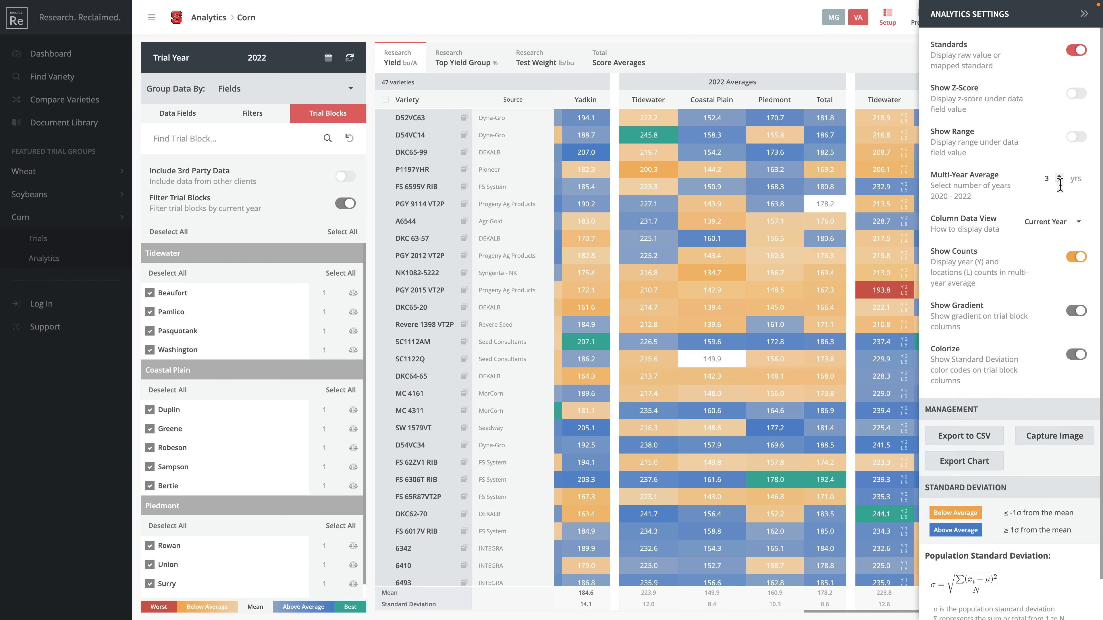
Step: Show Top Yield Group, Test Weight and Score Averages, ranked by 2020–2022 Total descending
left_click(1084, 14)
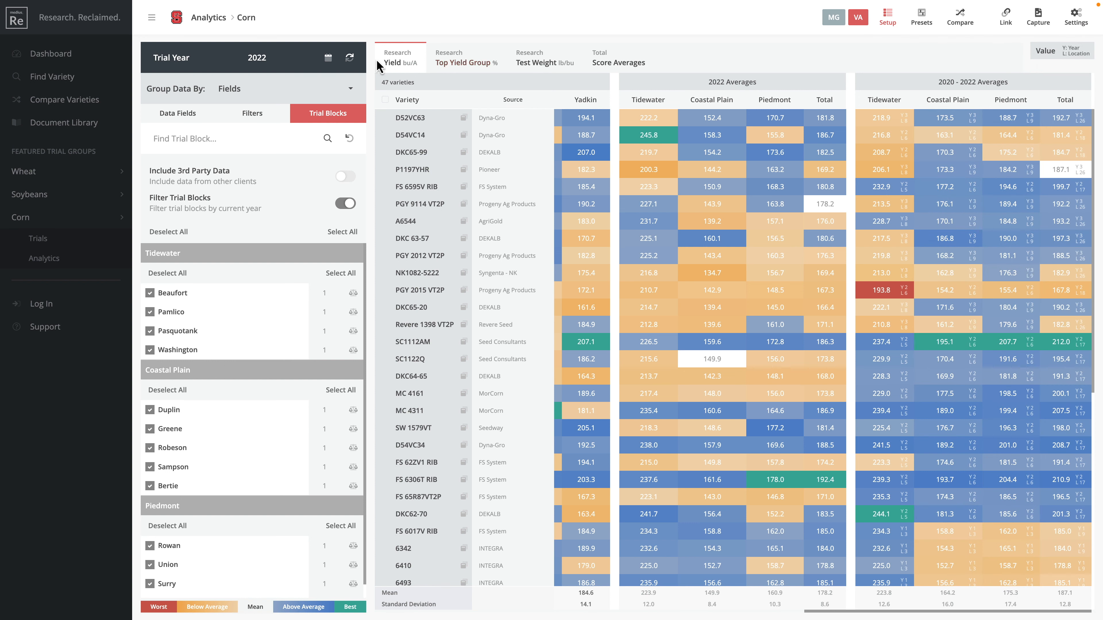
left_click(452, 62)
left_click(539, 60)
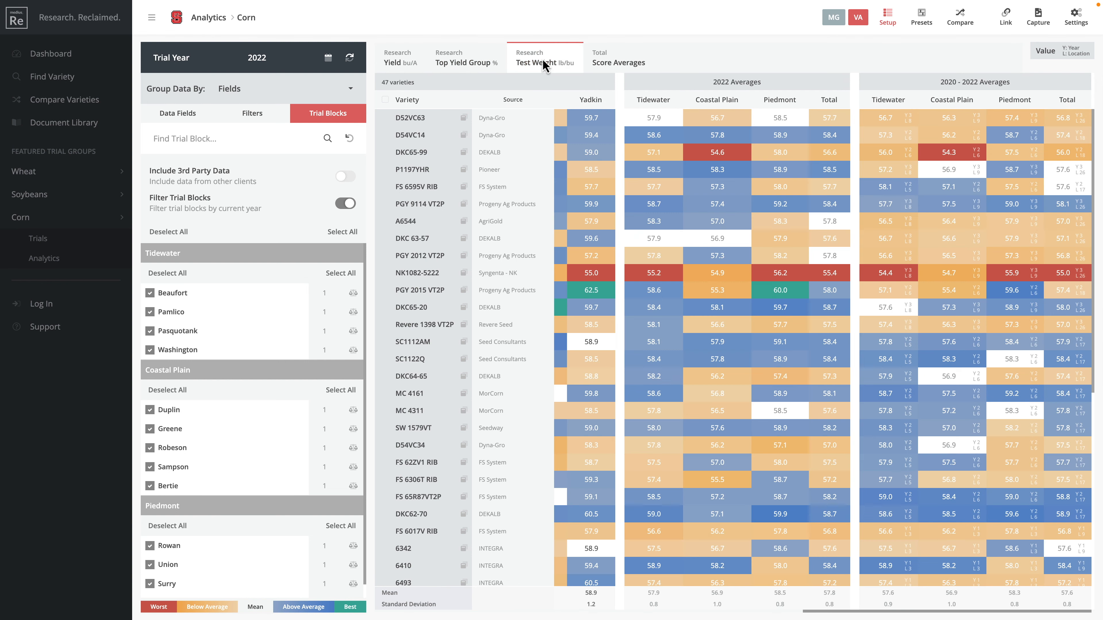
left_click(618, 61)
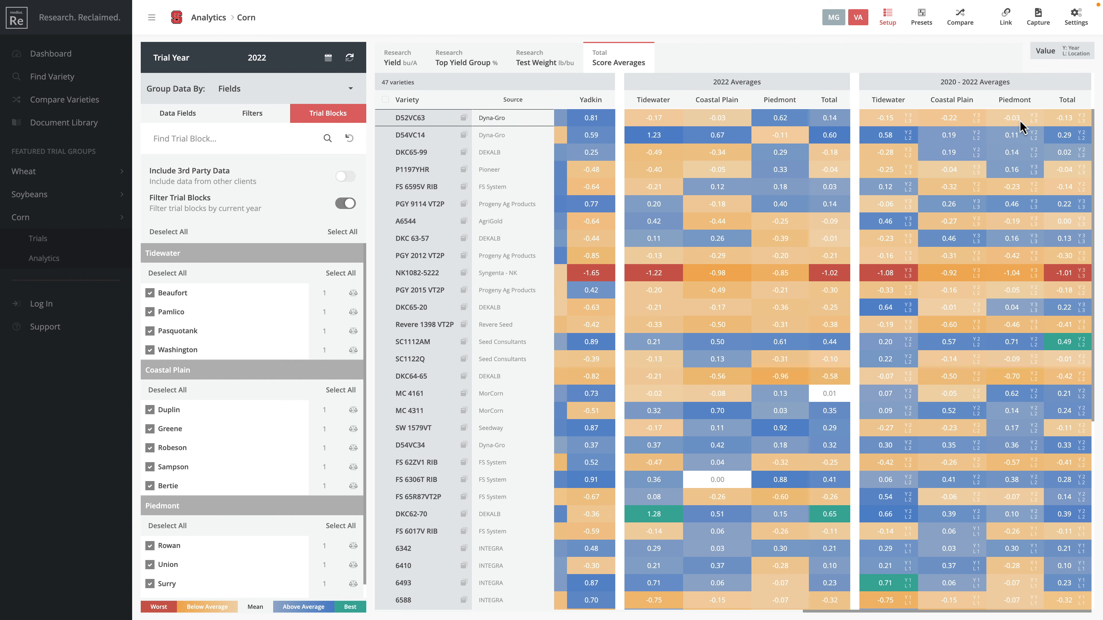
left_click(1062, 101)
left_click(1064, 103)
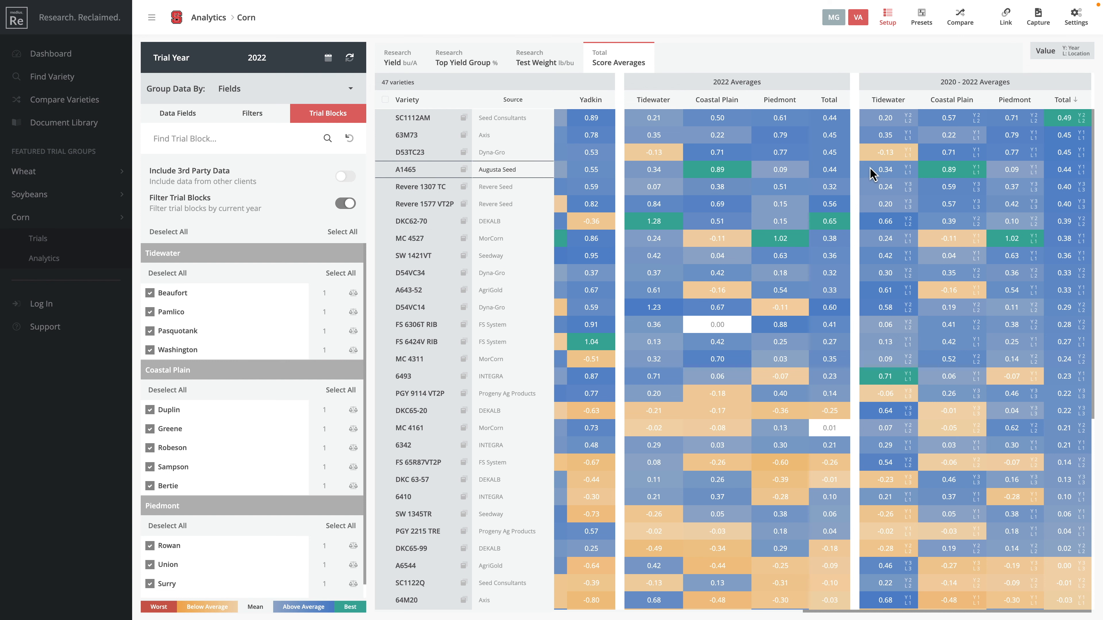
Step: Compare SC1112AM, Revere 1307 TC, Revere 1577 VT2P, DKC62-70, D54VC34 and D54VC14
left_click(842, 119)
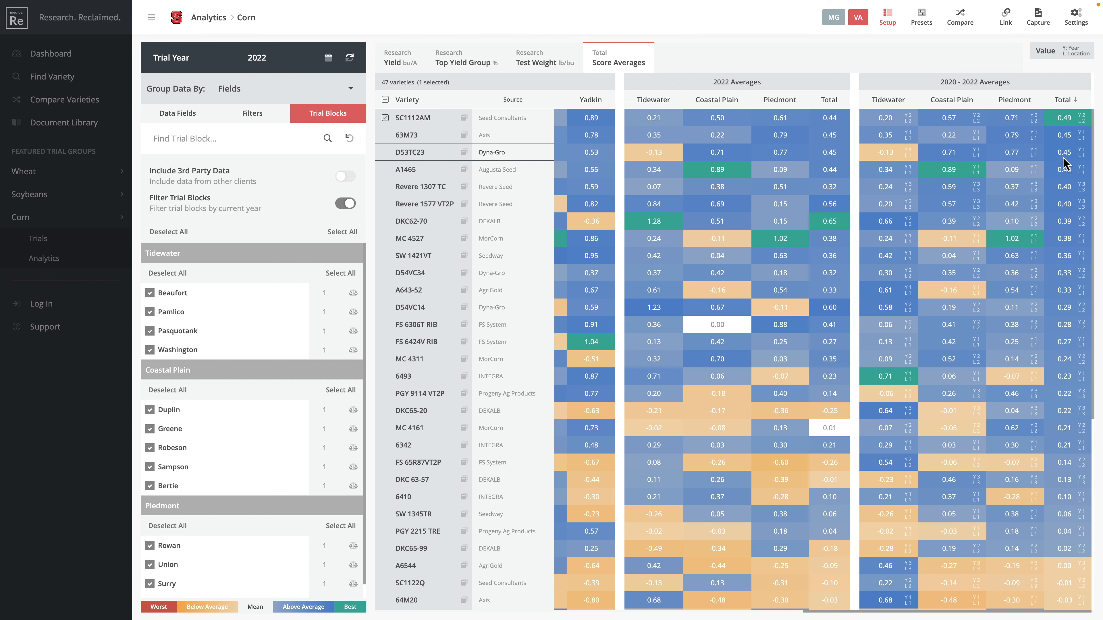
left_click(1070, 187)
left_click(1071, 205)
left_click(1072, 221)
left_click(1070, 274)
left_click(1069, 308)
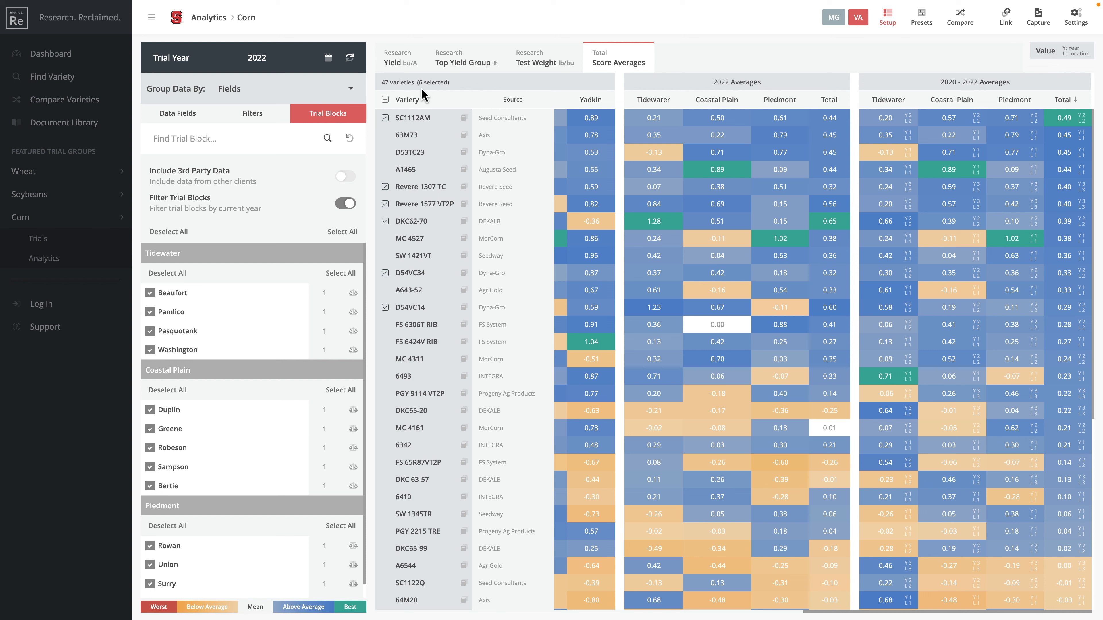
left_click(962, 22)
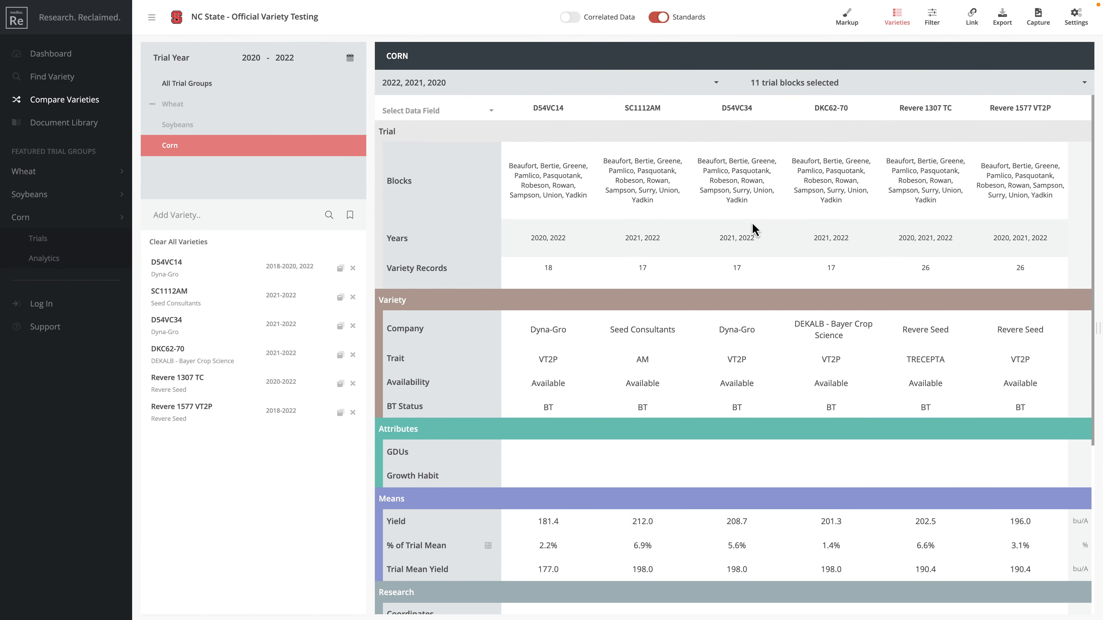
Step: Scroll through the six-variety comparison, where SC1112AM leads at 212.0 bu/A
scroll(743, 325, "down", 3)
scroll(743, 326, "down", 5)
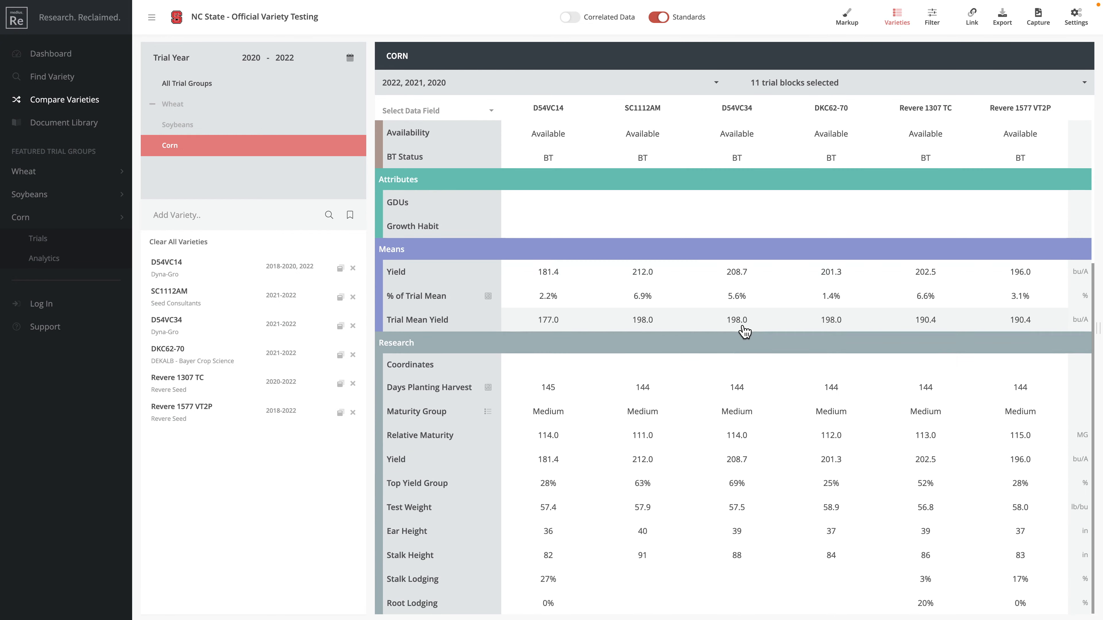
scroll(746, 328, "up", 9)
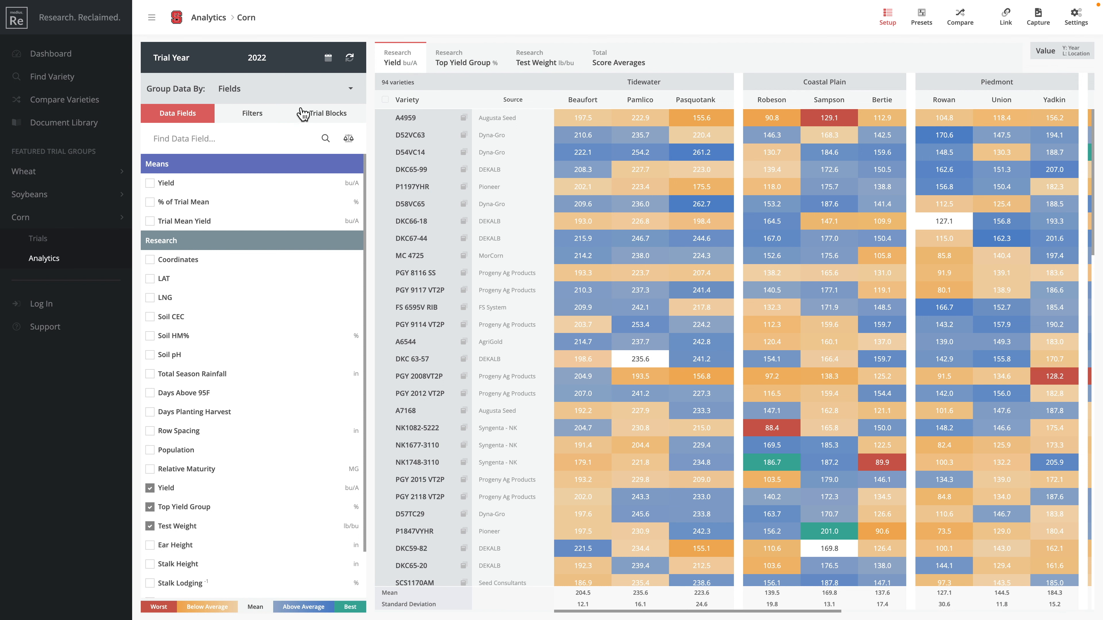
Step: Group by Trial Block Categories, view the Total category, then regroup the data by Fields
left_click(239, 95)
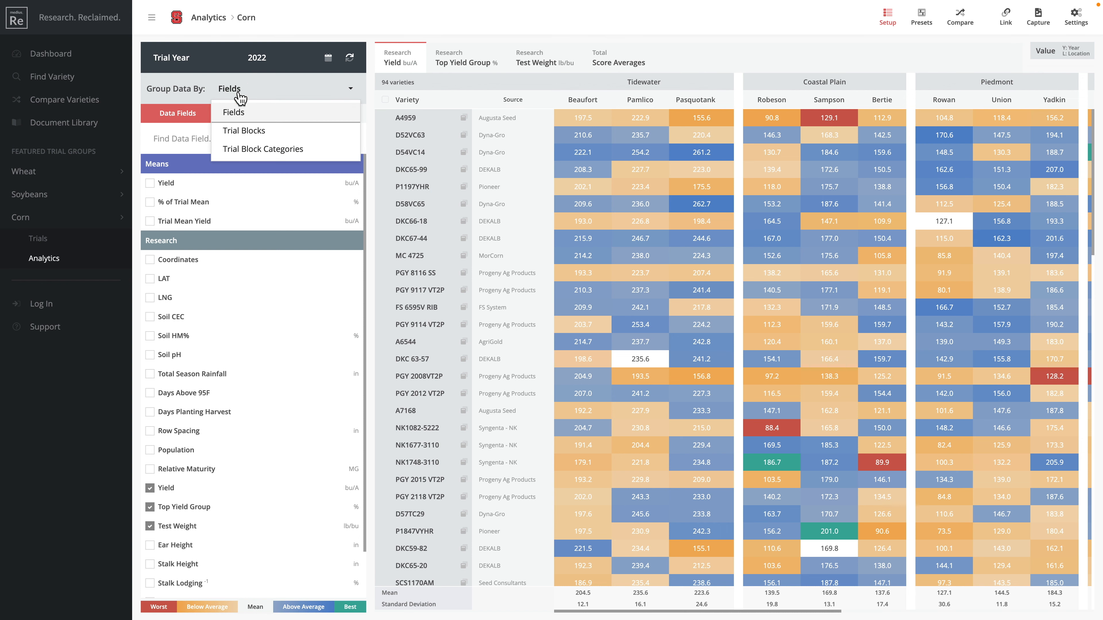
left_click(269, 132)
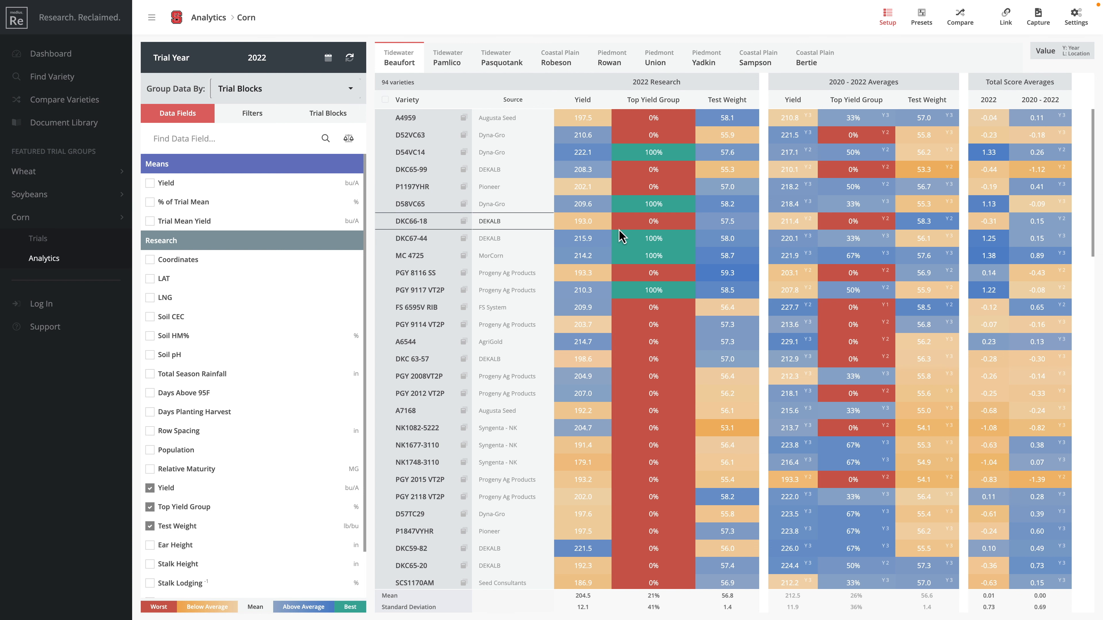
left_click(258, 87)
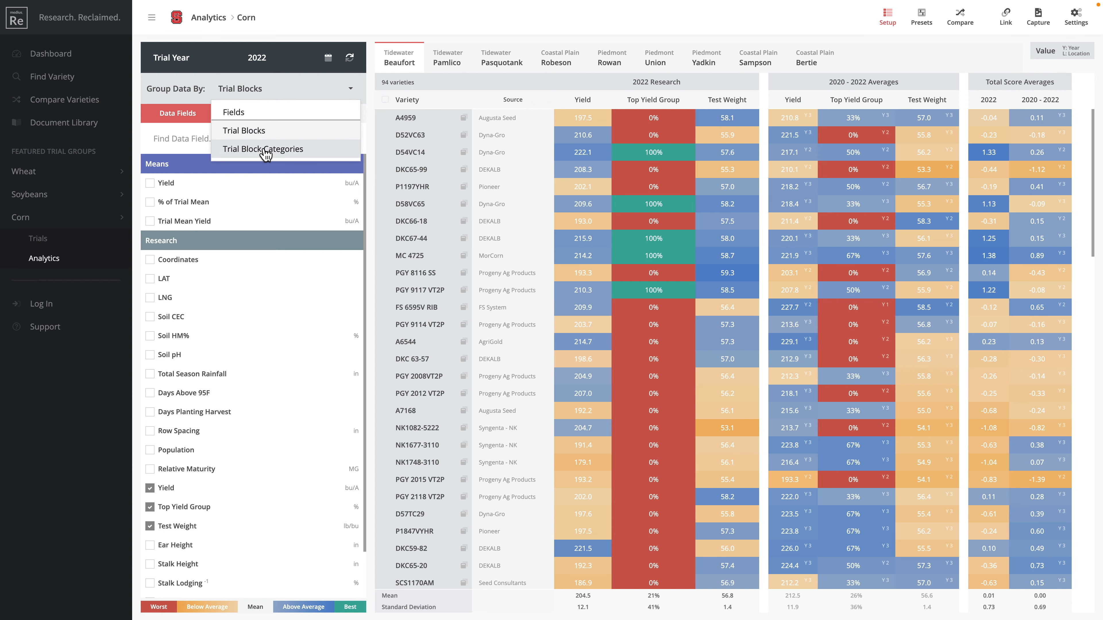
left_click(284, 150)
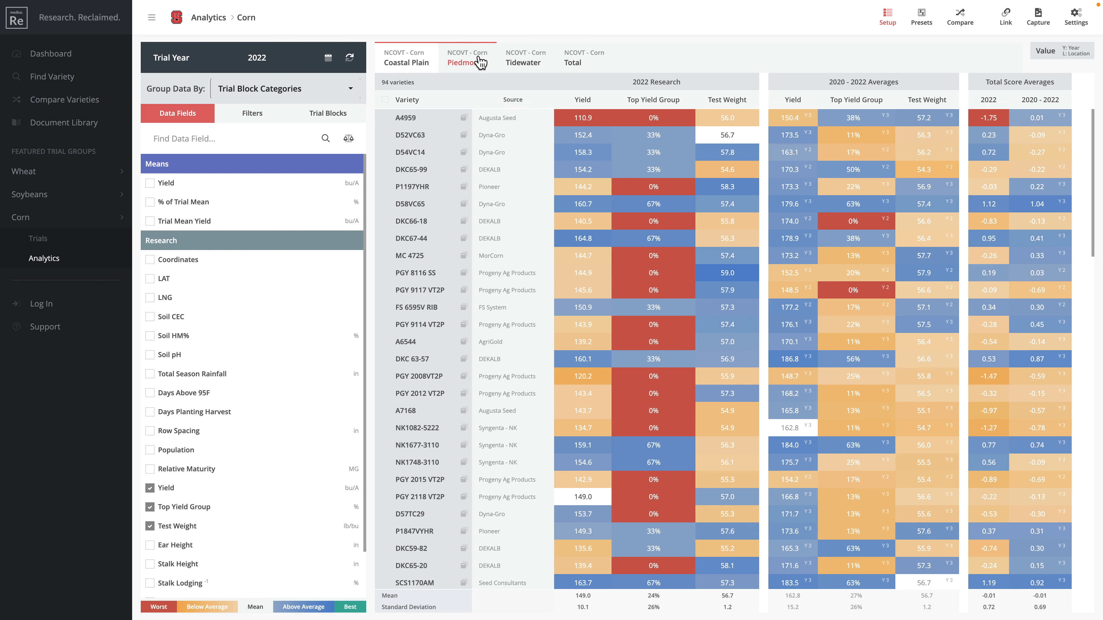
left_click(574, 63)
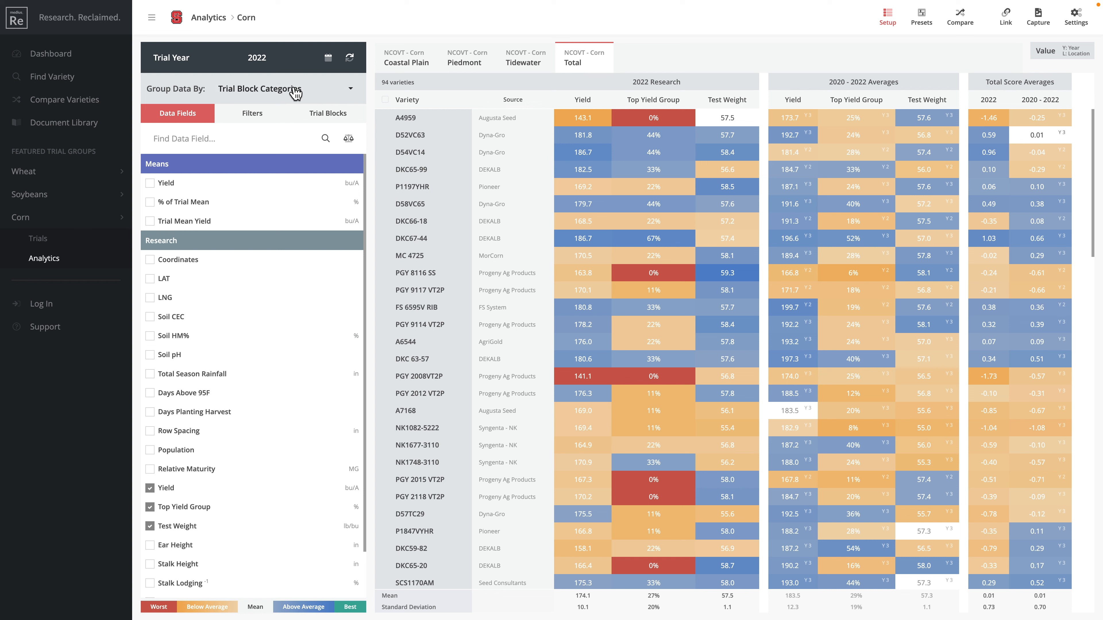
left_click(276, 91)
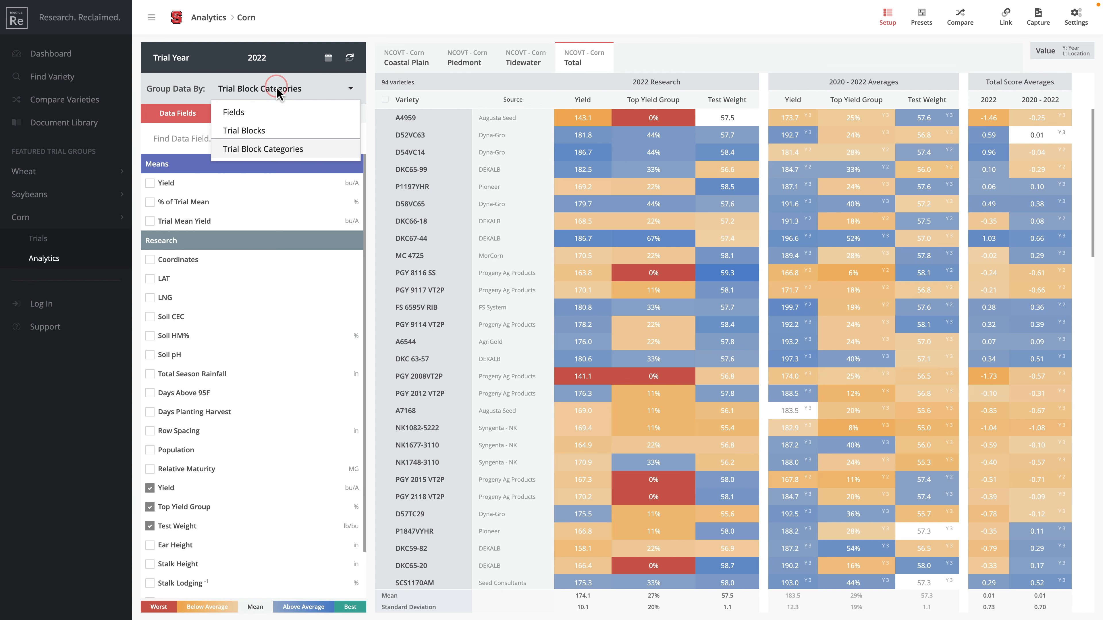
left_click(270, 117)
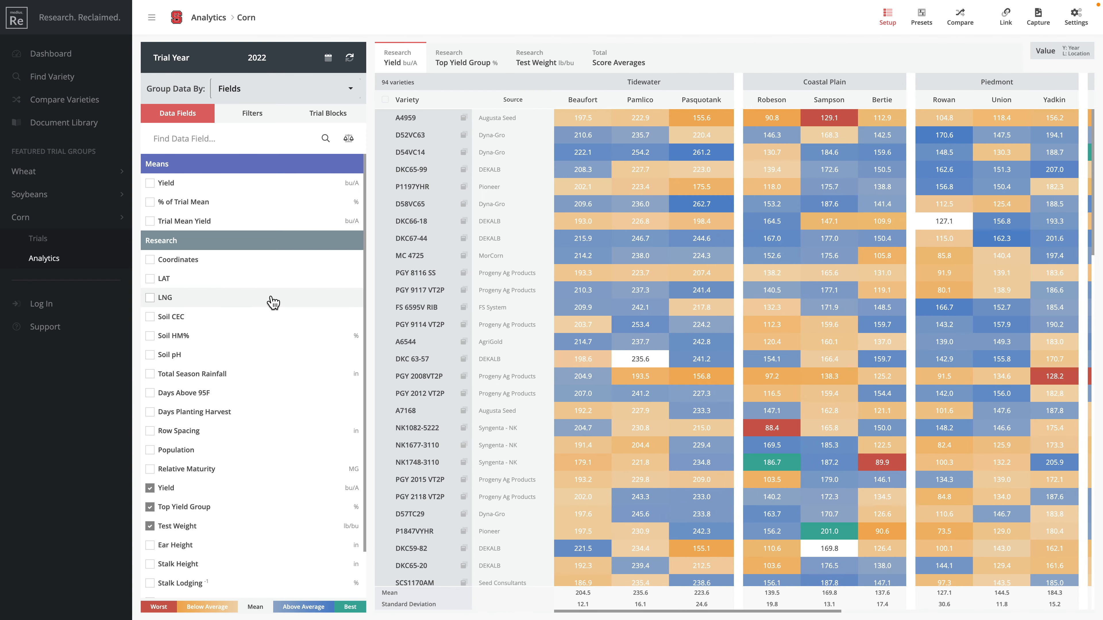
Step: Show Total Score Averages sorted on the 2020–2022 Total column
left_click(381, 27)
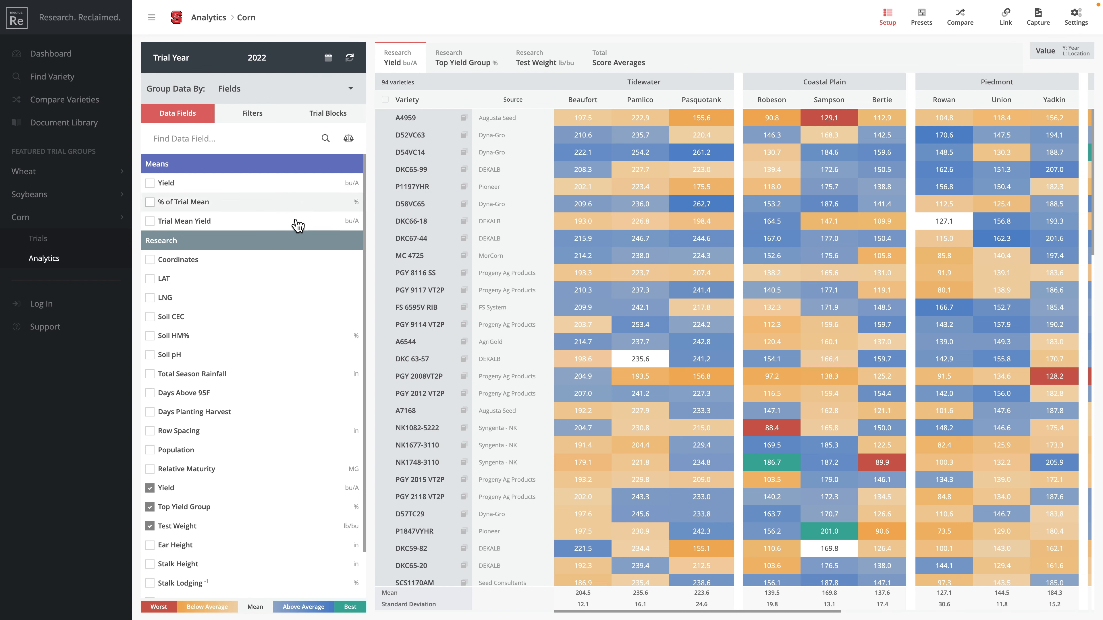
left_click(618, 63)
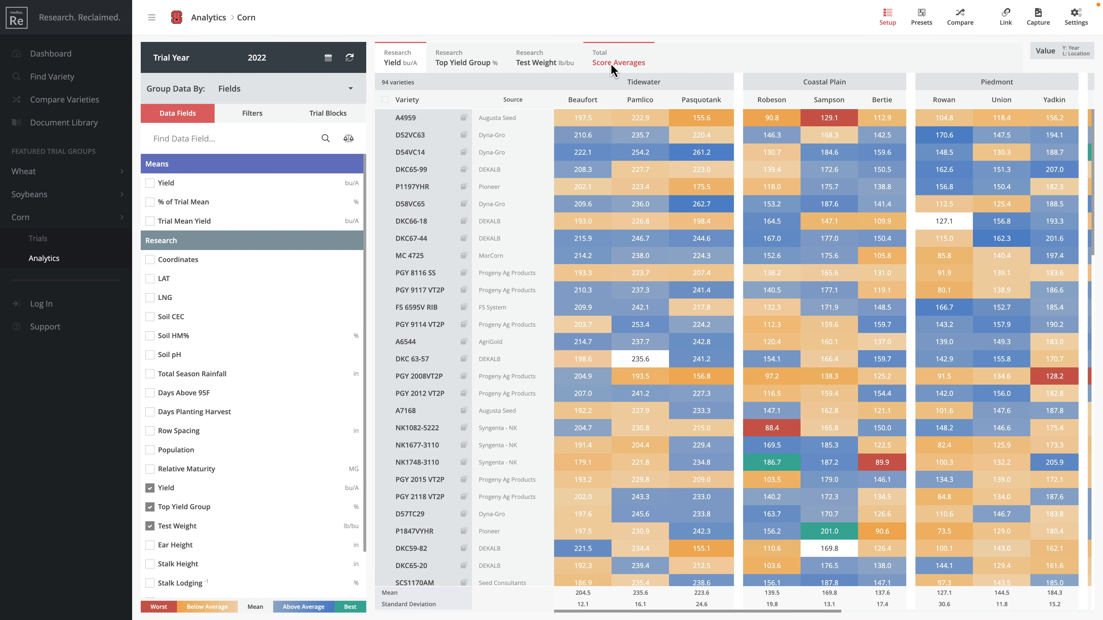
scroll(778, 214, "right", 10)
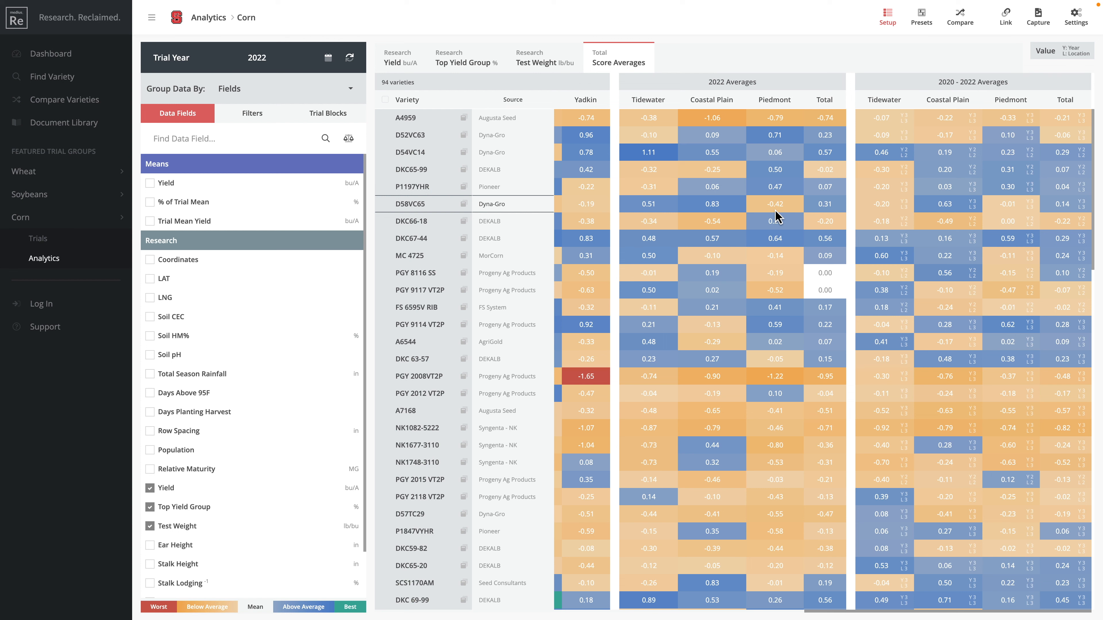
left_click(1066, 101)
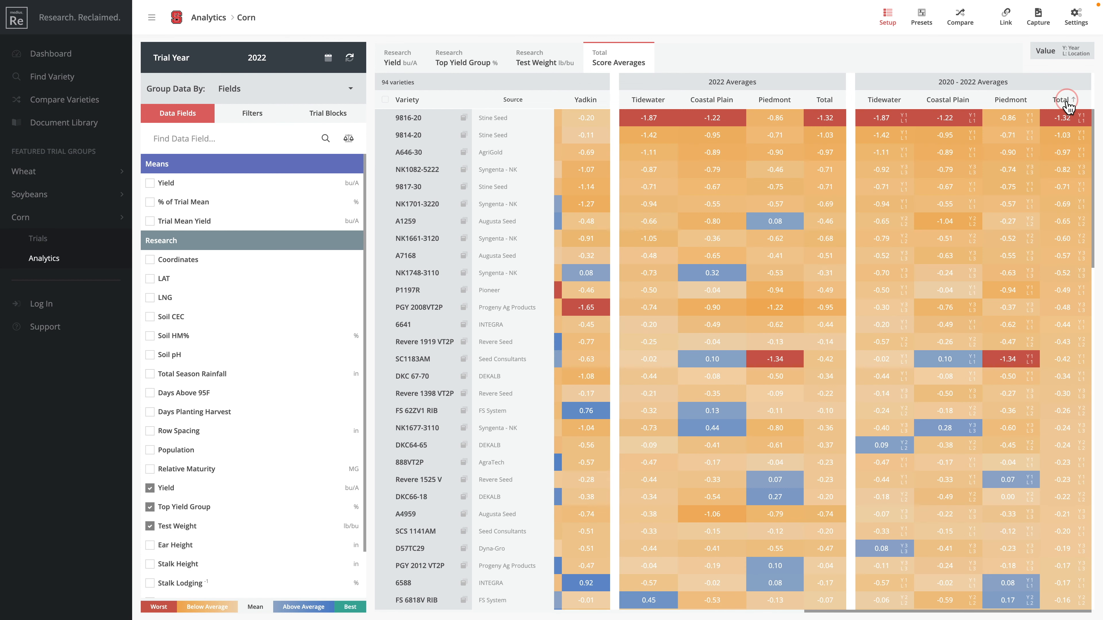
left_click(1066, 101)
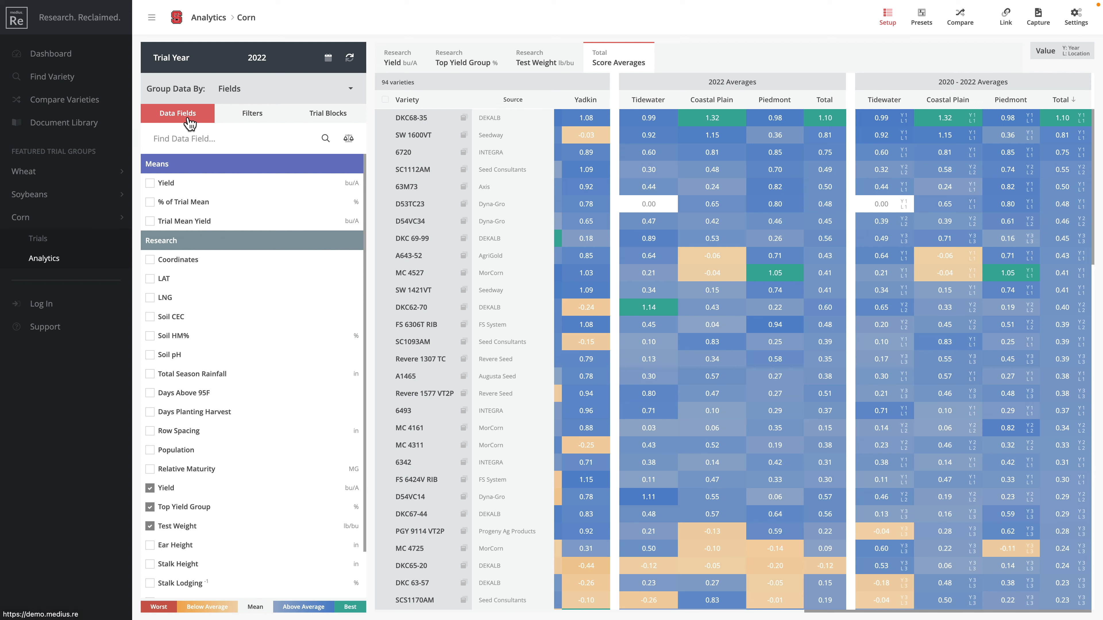
Step: Show the field weights, try and undo inverting Yield's z-score, set Yield to weight 2, and bring up Trial Blocks
left_click(349, 140)
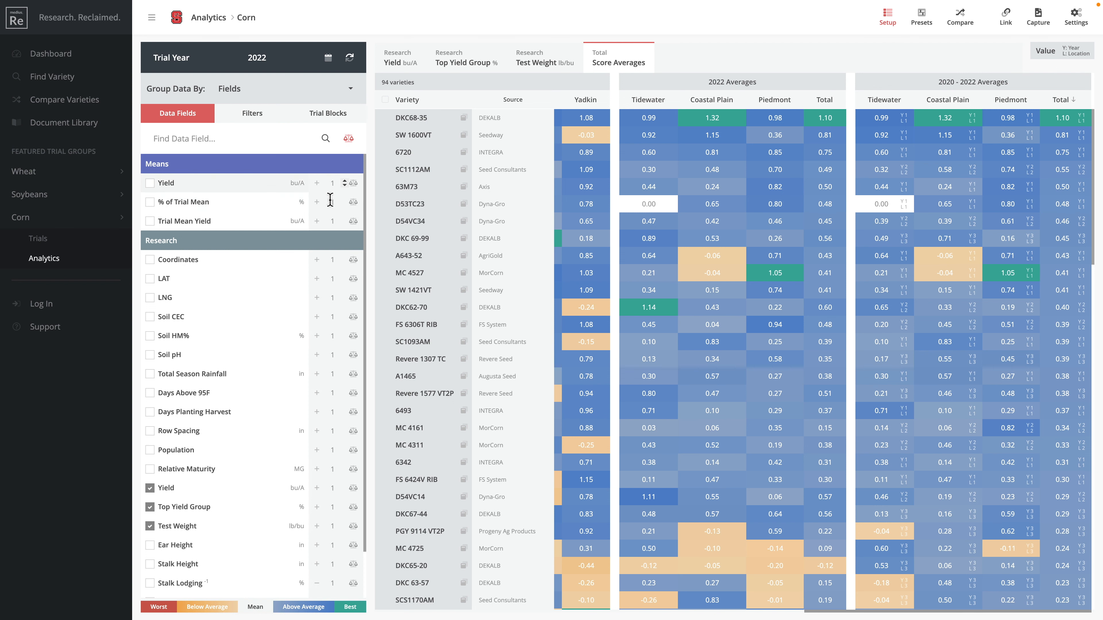
scroll(332, 397, "down", 1)
scroll(333, 399, "down", 1)
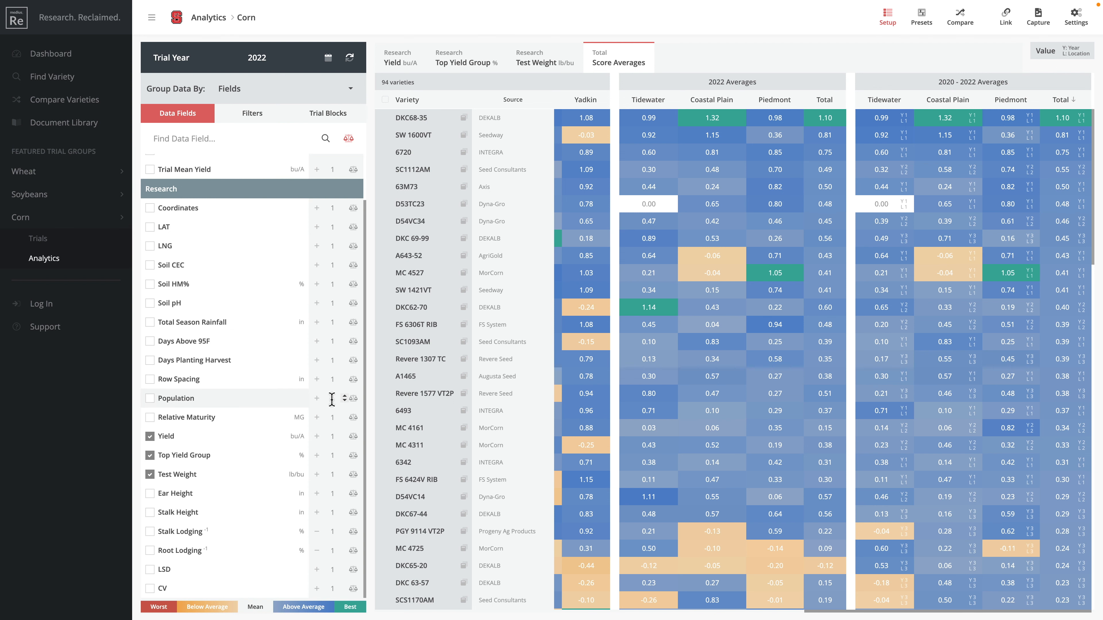
left_click(318, 436)
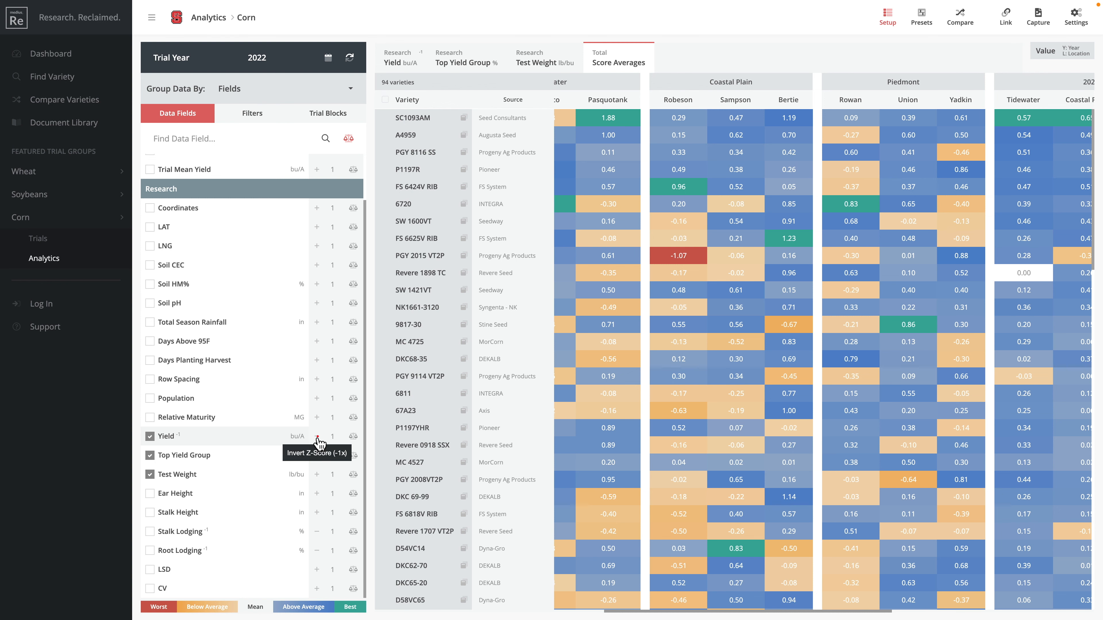
left_click(317, 437)
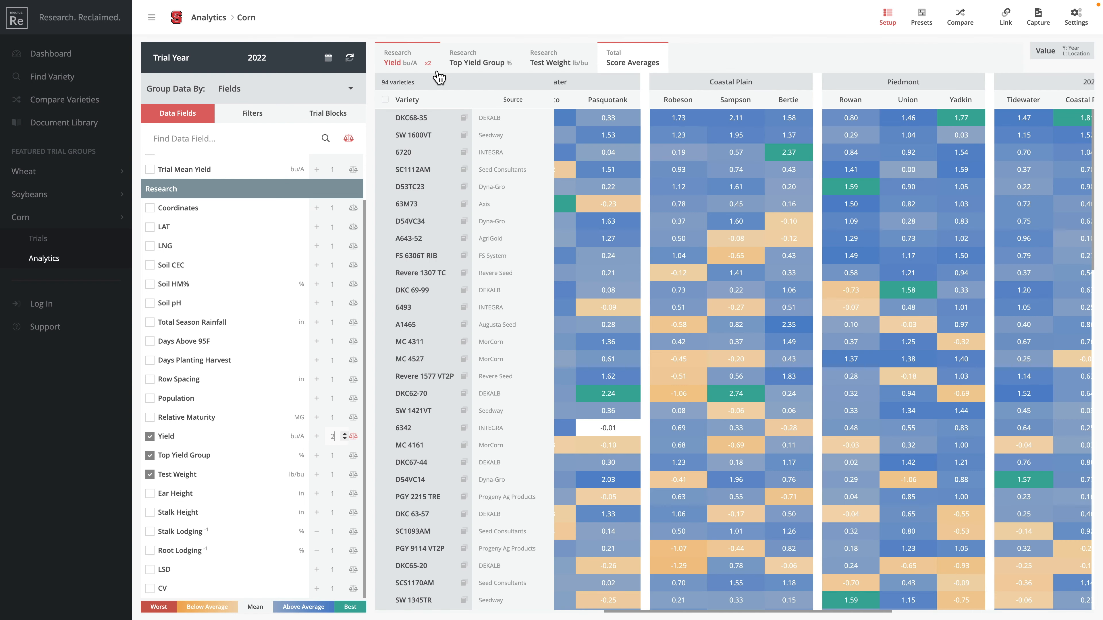
scroll(805, 190, "right", 10)
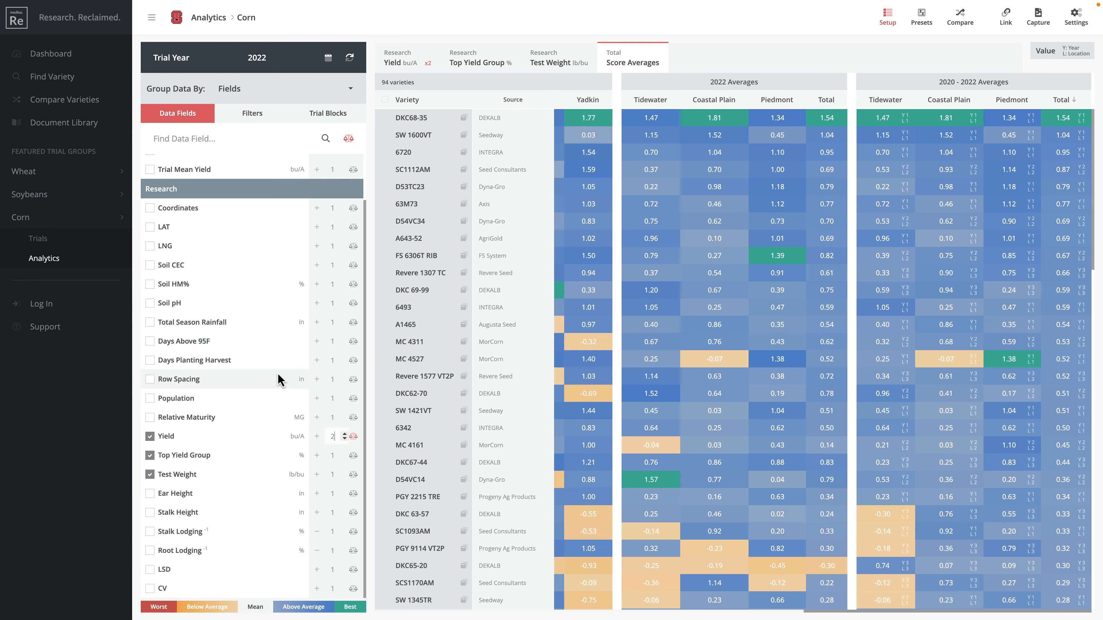
left_click(330, 117)
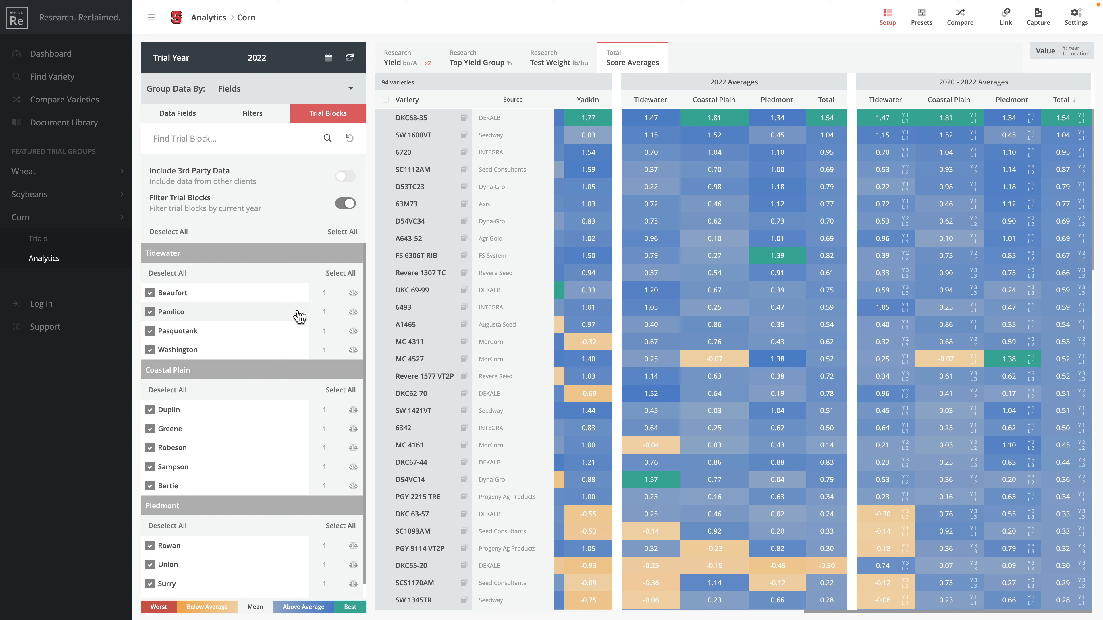
Step: Raise the Beaufort trial block's weight from 1 to 2
scroll(747, 274, "left", 10)
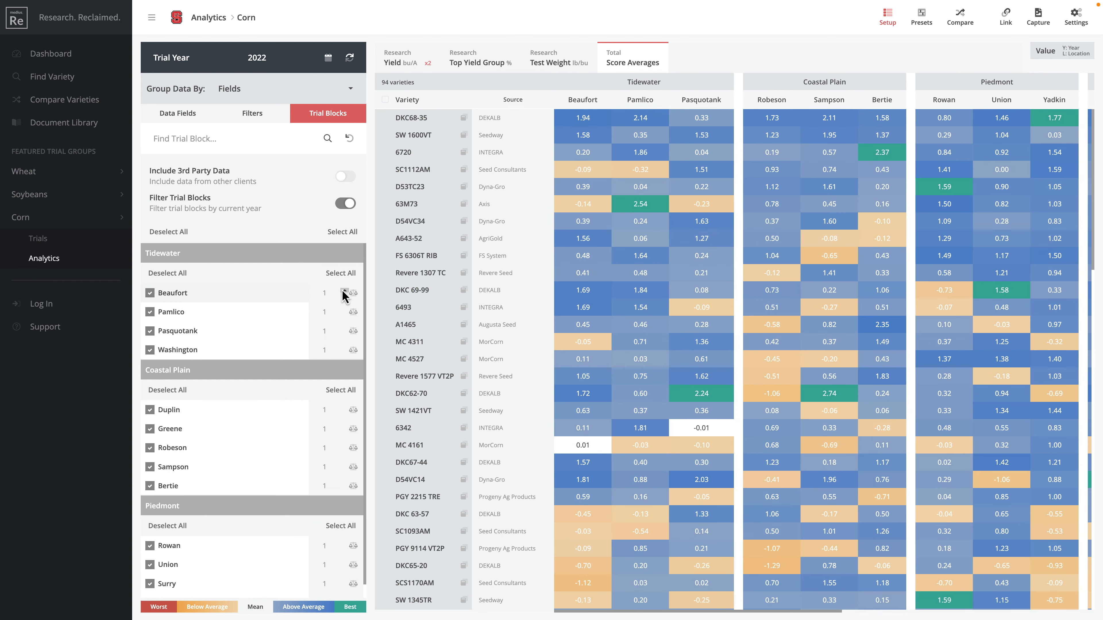
left_click(343, 290)
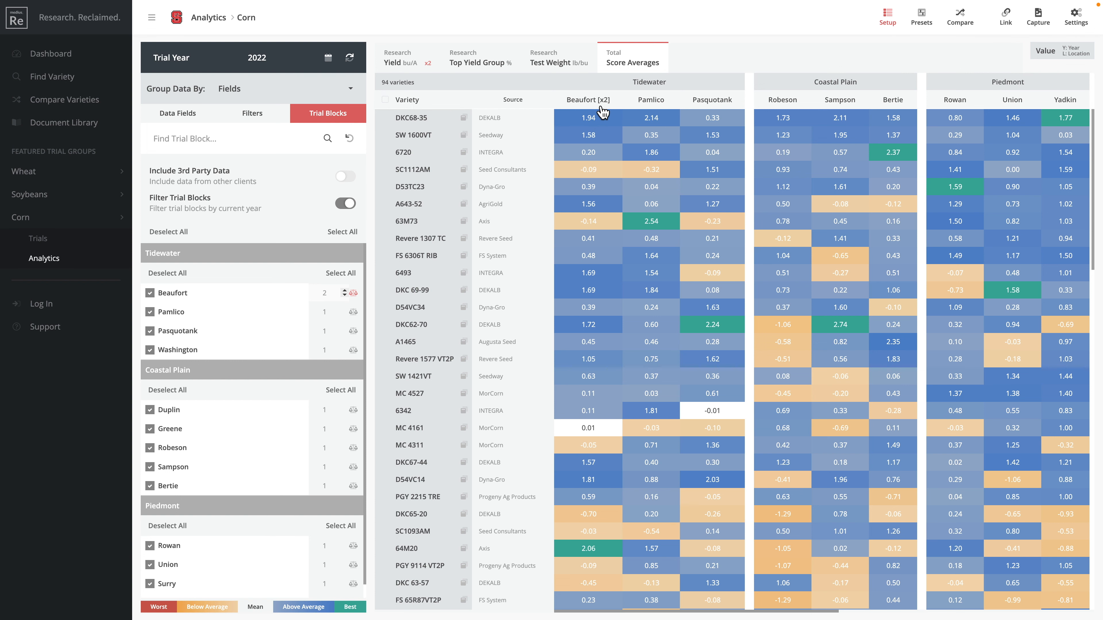
scroll(713, 167, "right", 10)
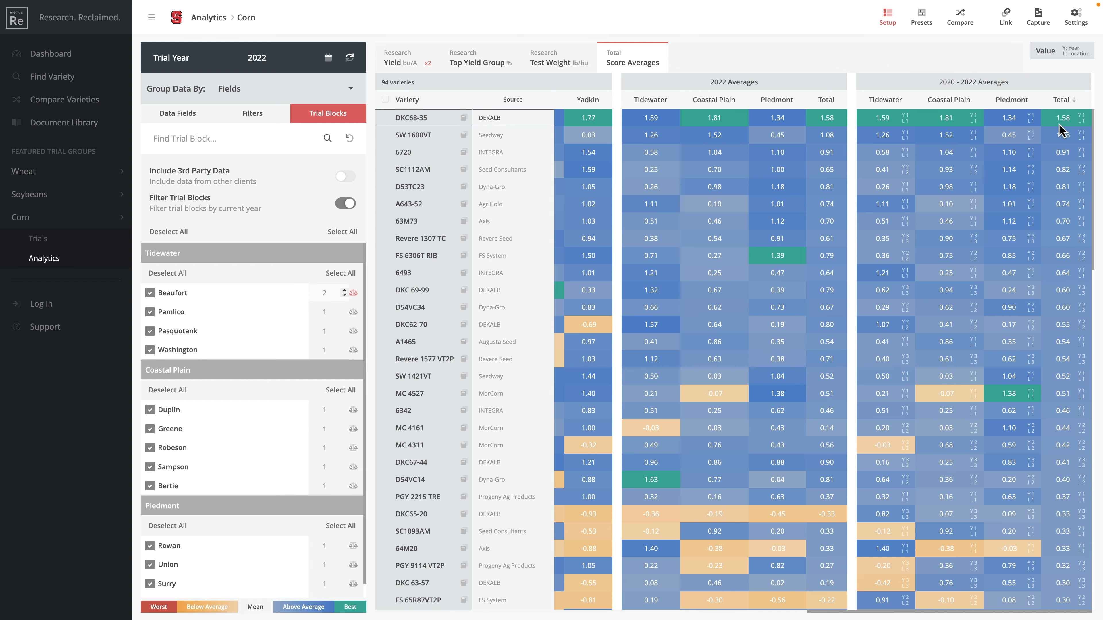
scroll(744, 137, "left", 10)
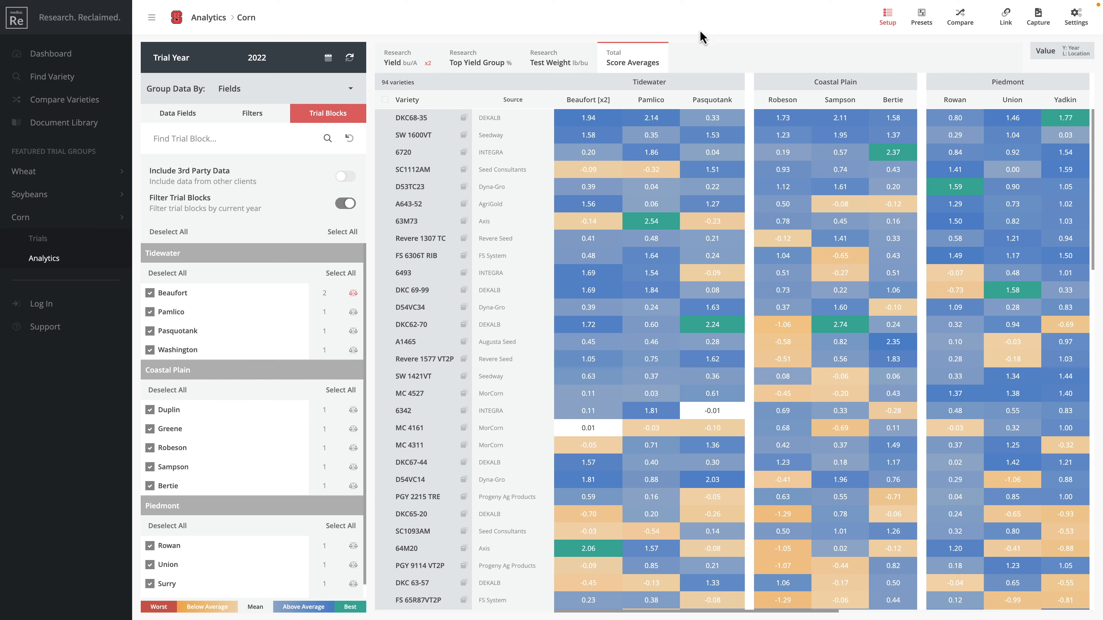
Step: On the Yield view, enable Show Z-Score and Show Range in Analytics Settings
left_click(1076, 22)
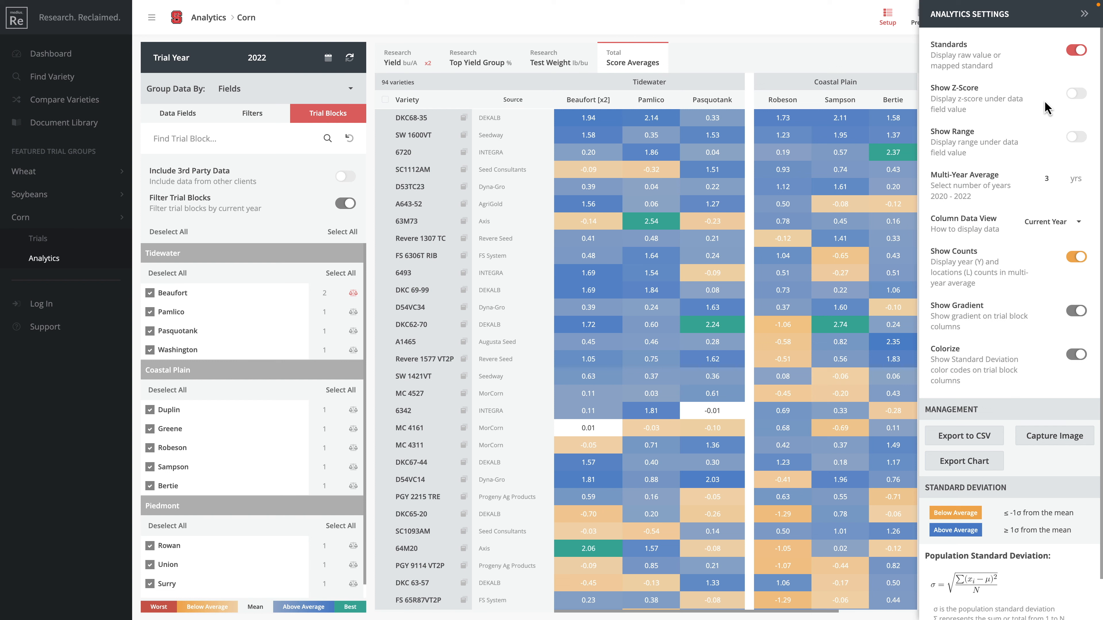
left_click(410, 63)
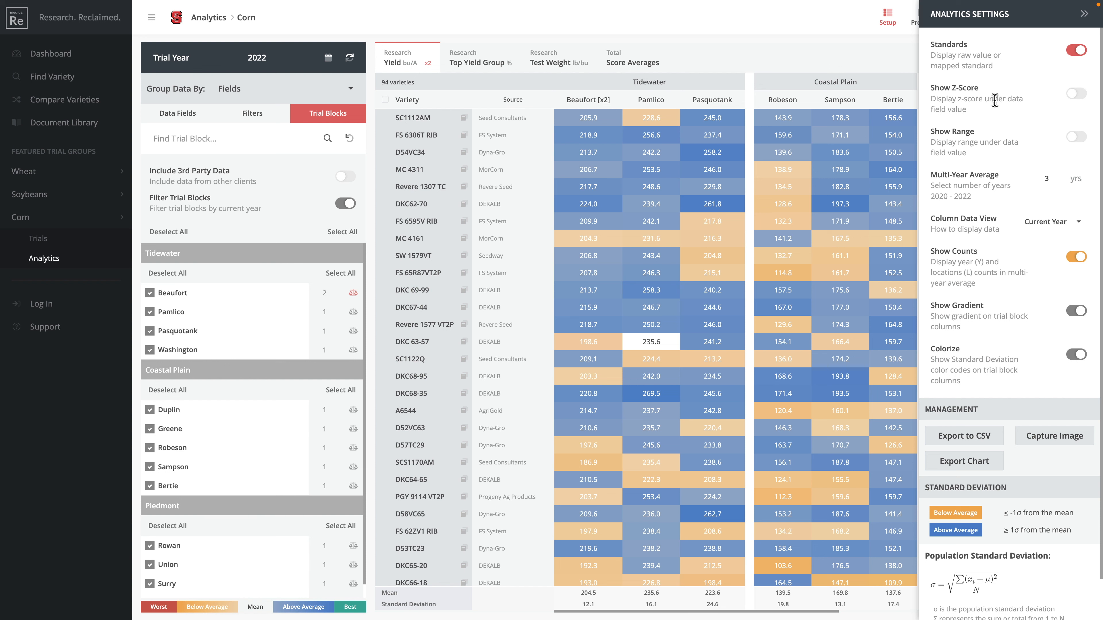
left_click(1080, 95)
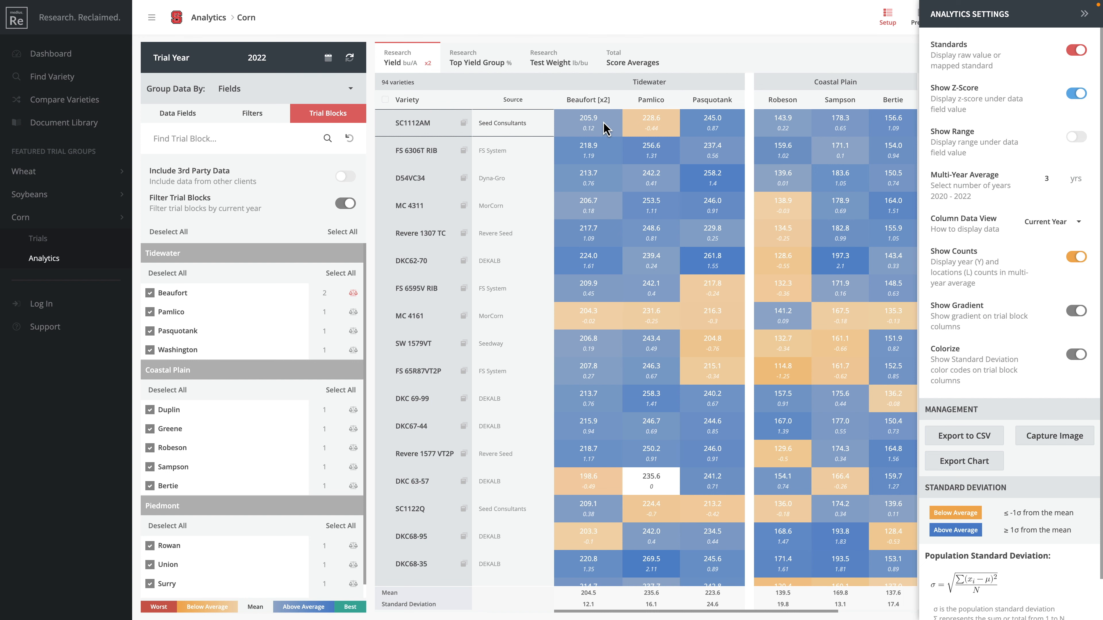
scroll(642, 134, "right", 10)
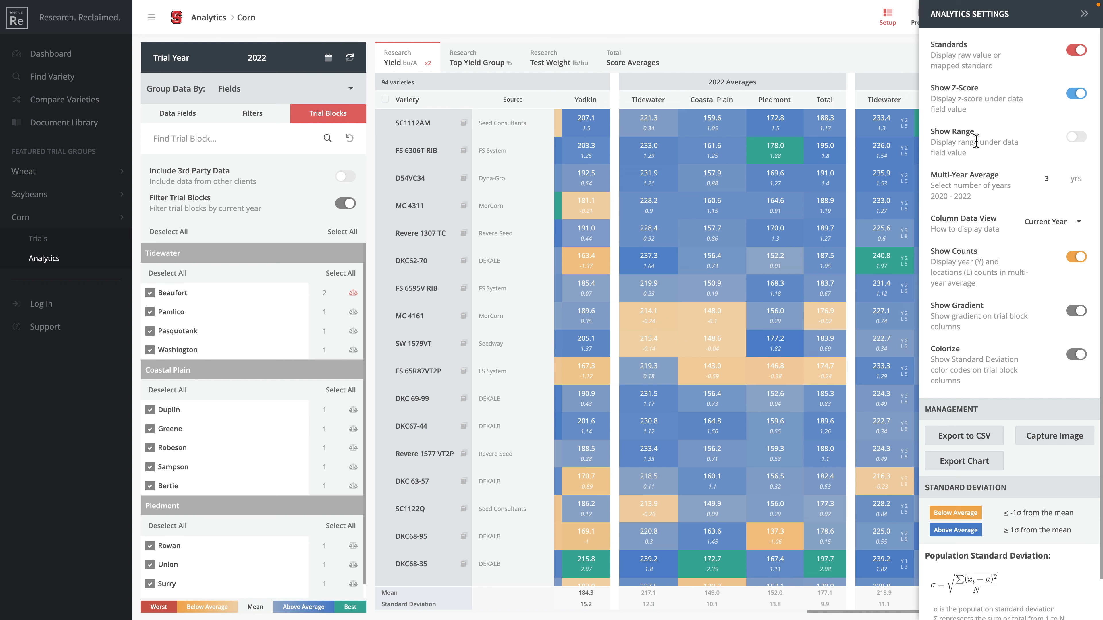
left_click(1075, 138)
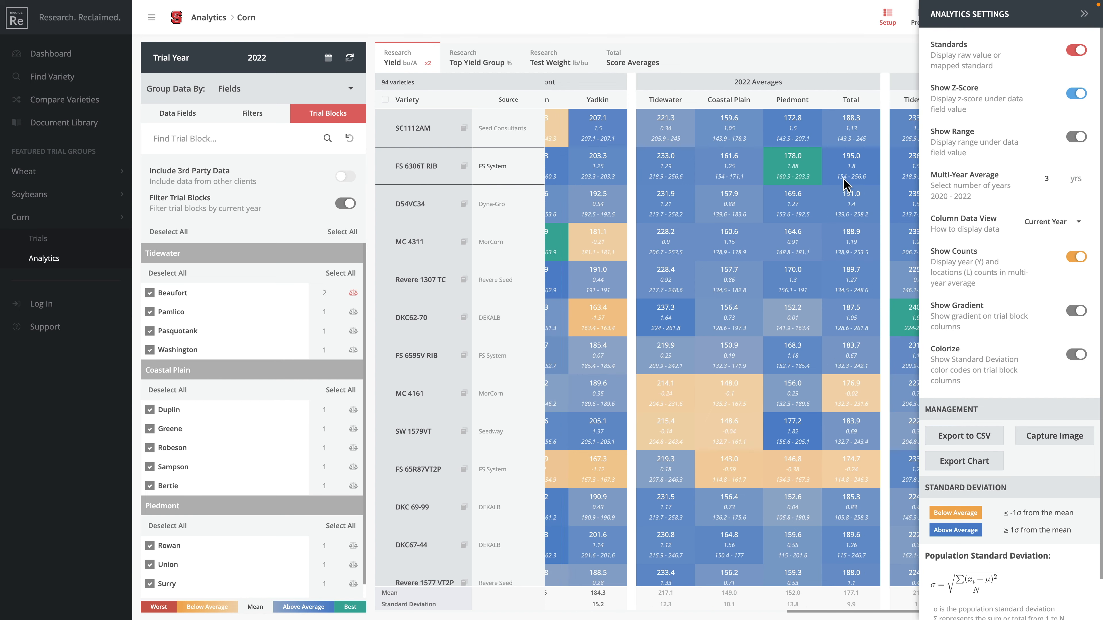
scroll(844, 179, "right", 1)
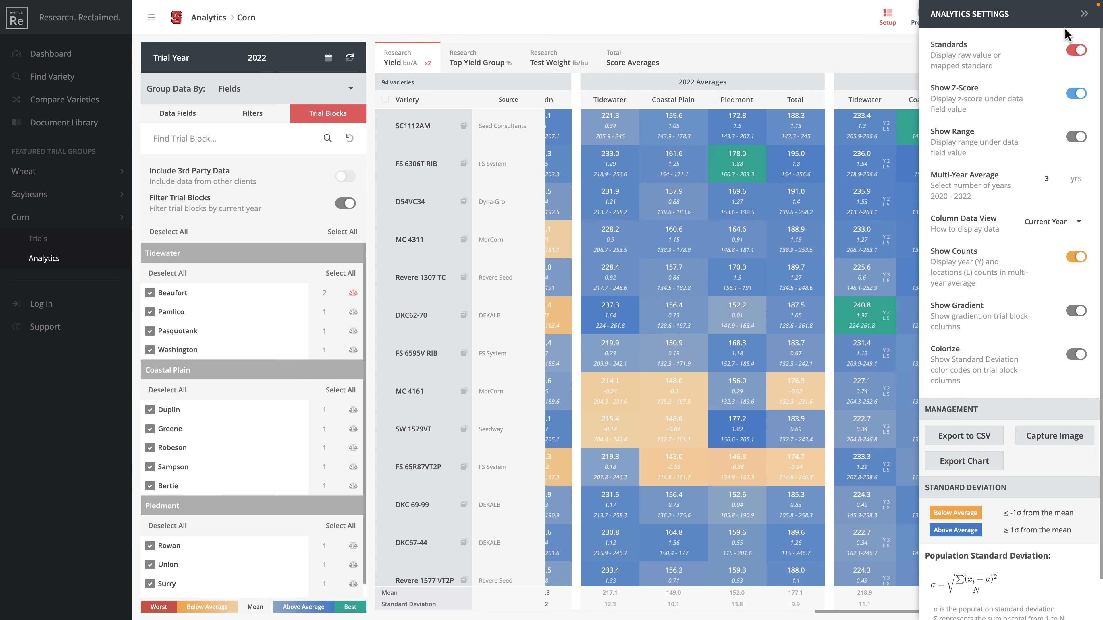
left_click(1084, 14)
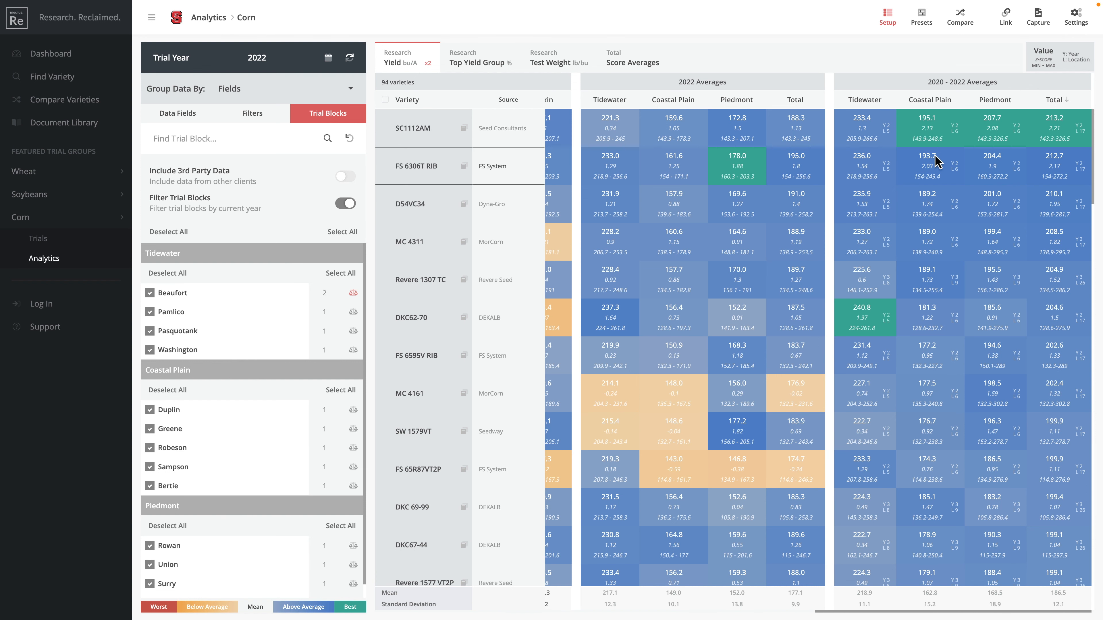
scroll(936, 163, "left", 10)
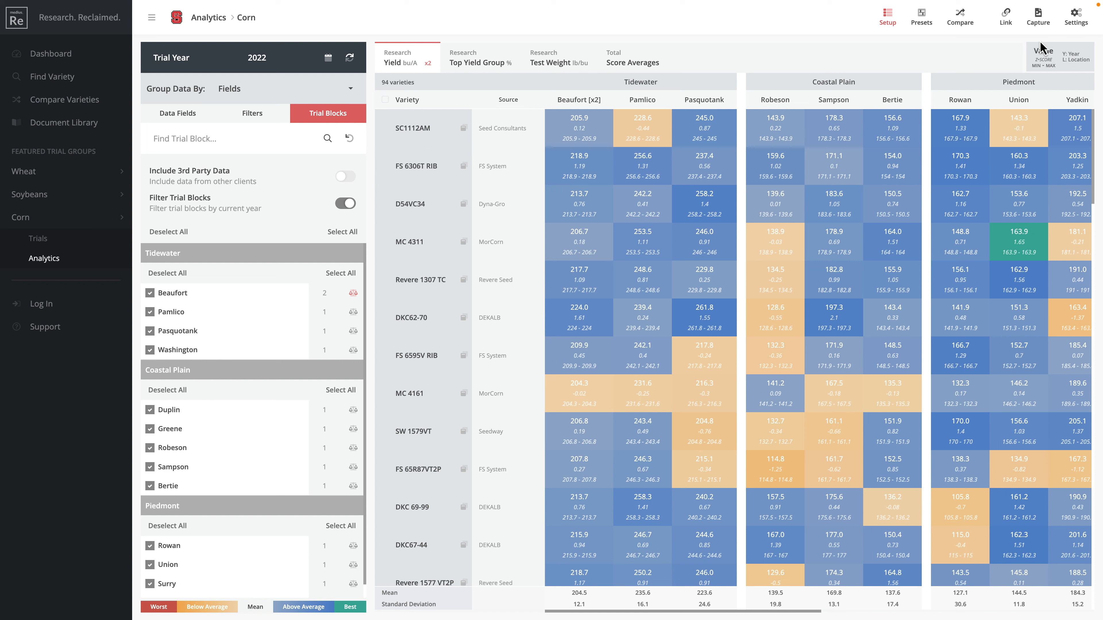
left_click(1076, 18)
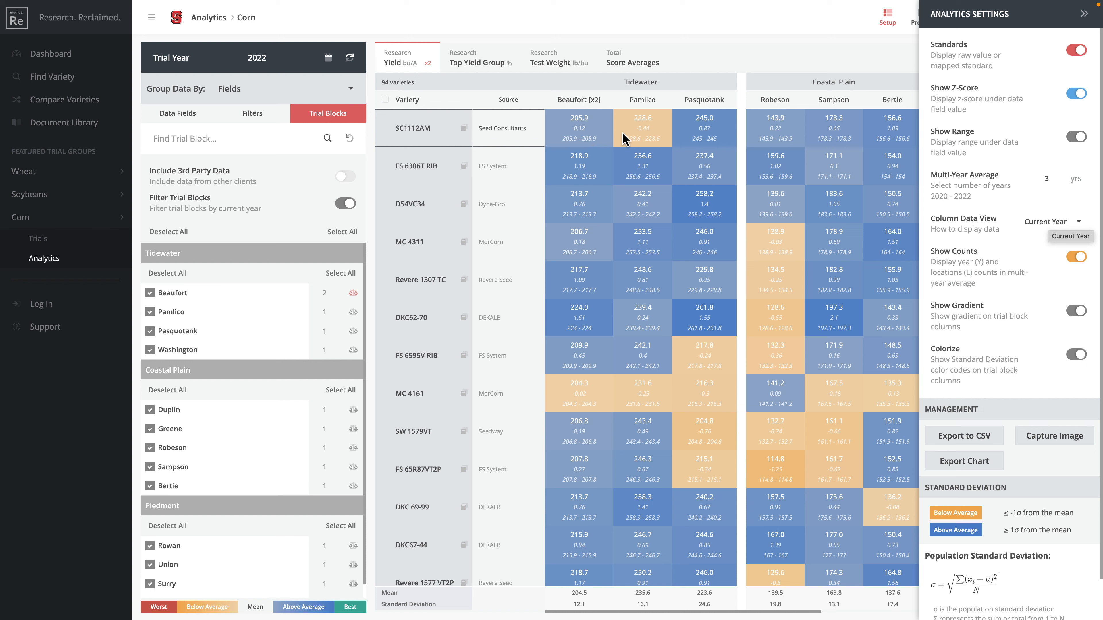
Step: Switch Column Data View to Multi-Year, then back to Current Year
left_click(1038, 221)
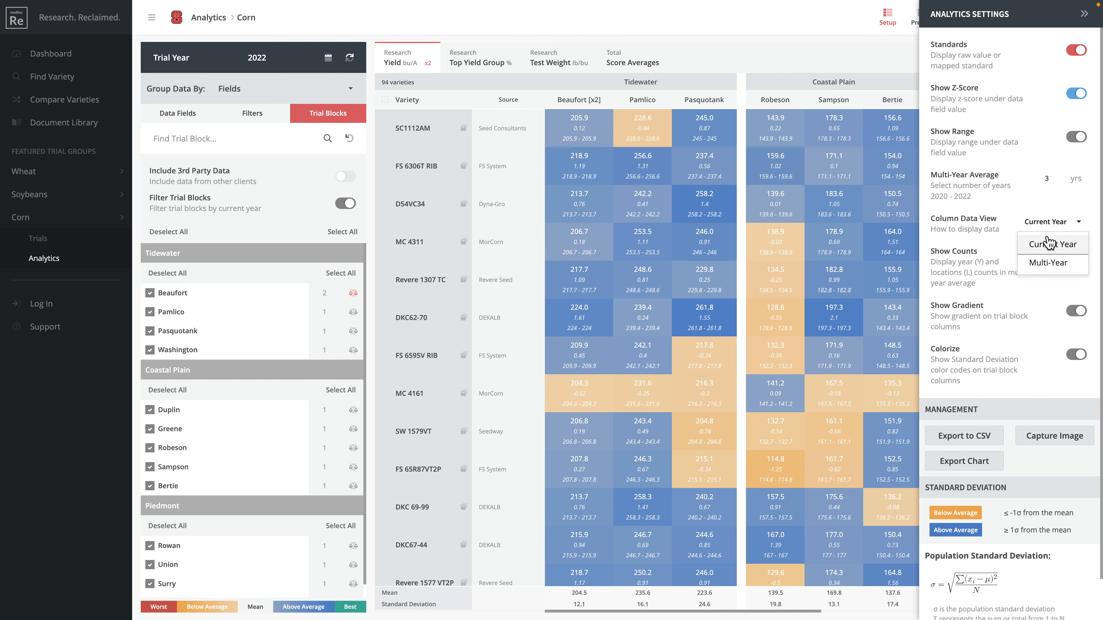
left_click(1058, 269)
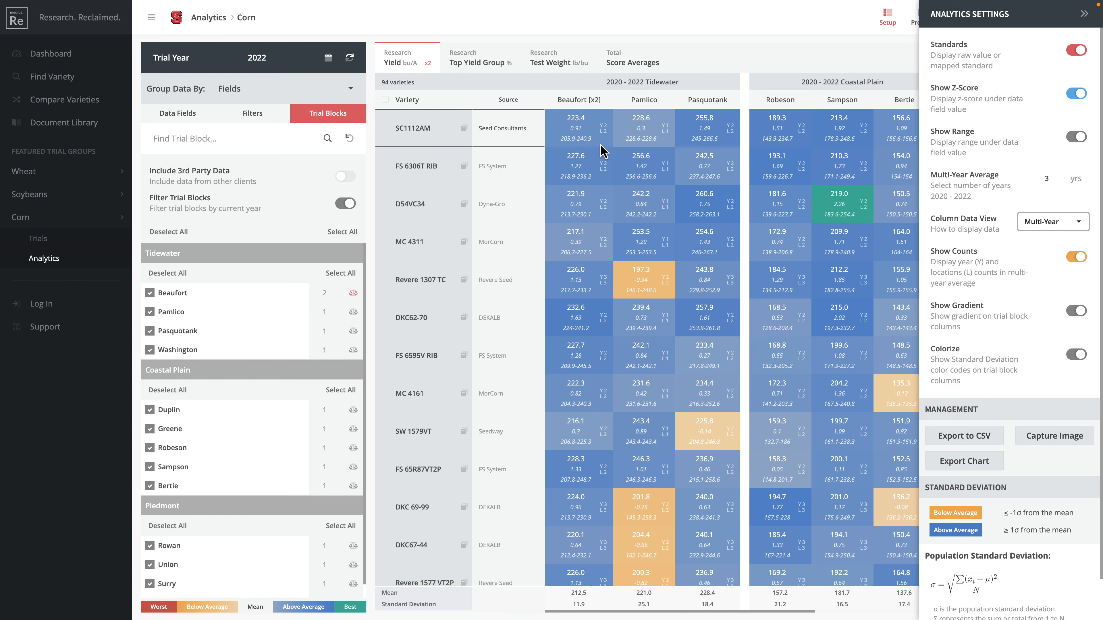
left_click(1046, 222)
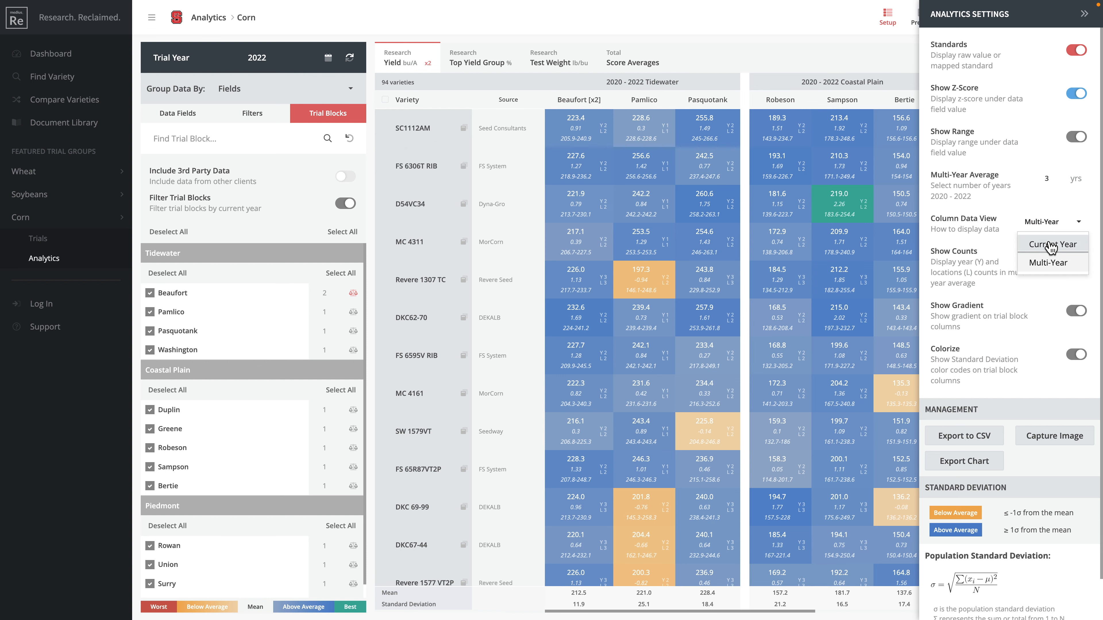
left_click(1049, 240)
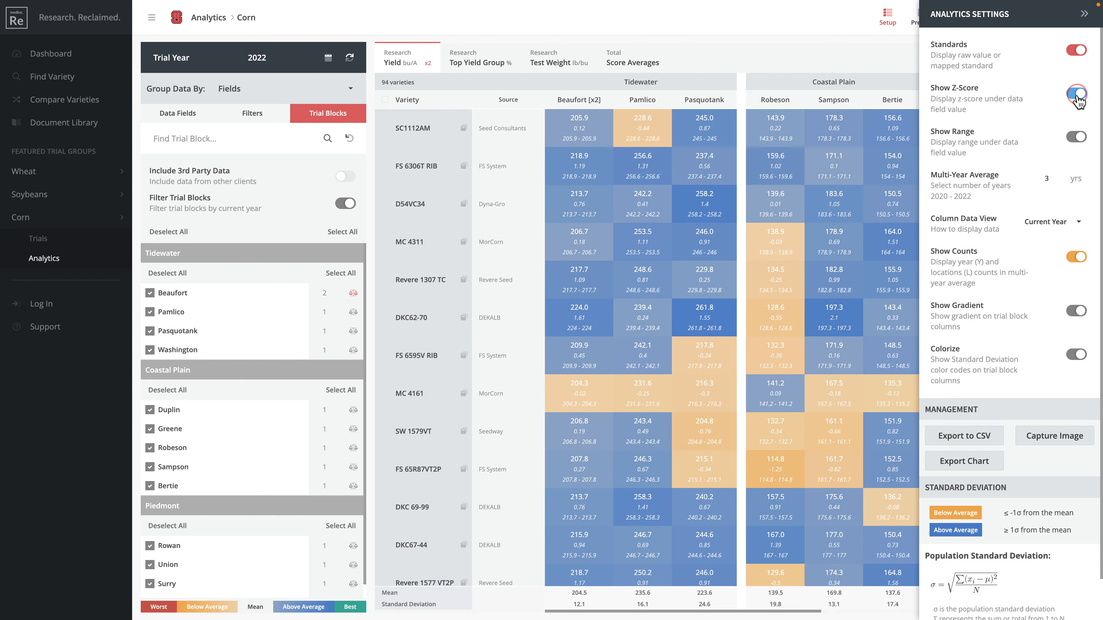
Step: Turn off Show Z-Score and Show Range
left_click(1077, 95)
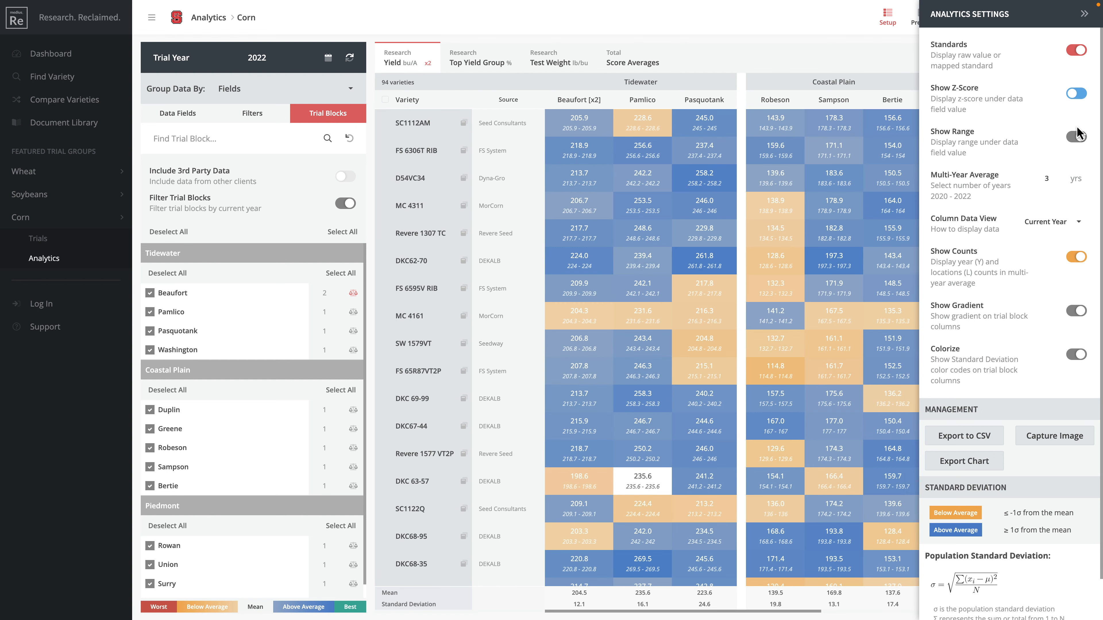
left_click(1078, 138)
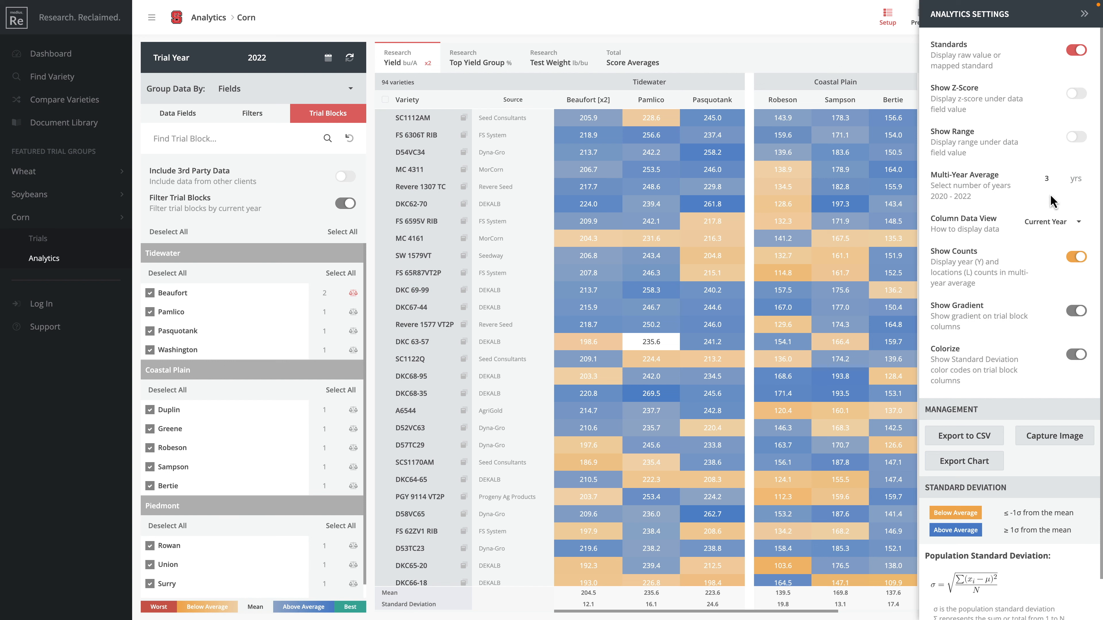
scroll(861, 254, "right", 10)
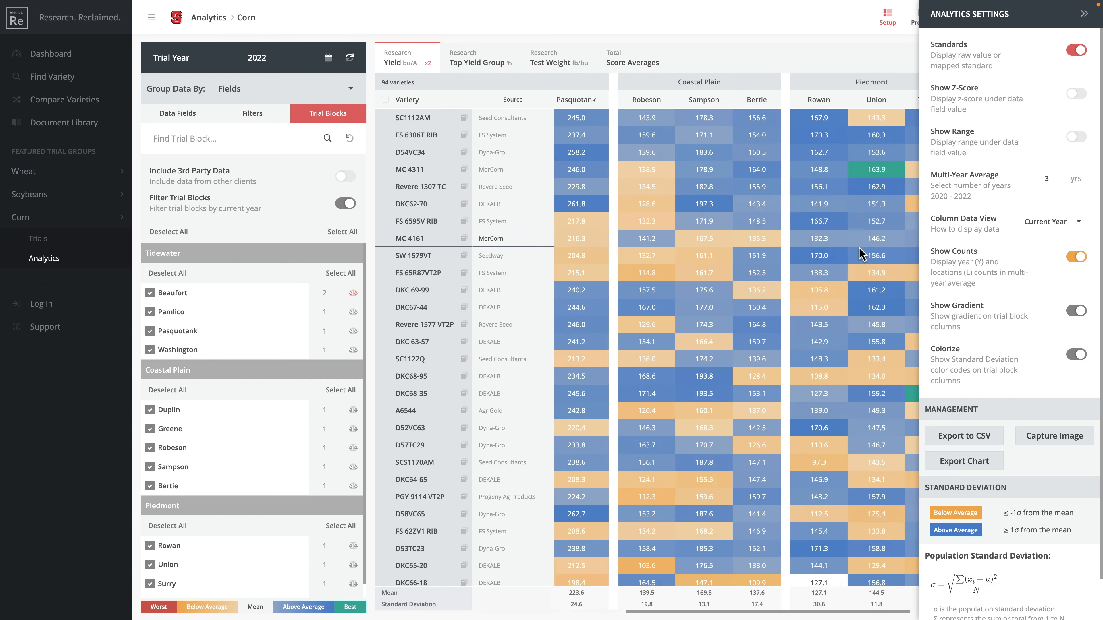
scroll(885, 170, "down", 5)
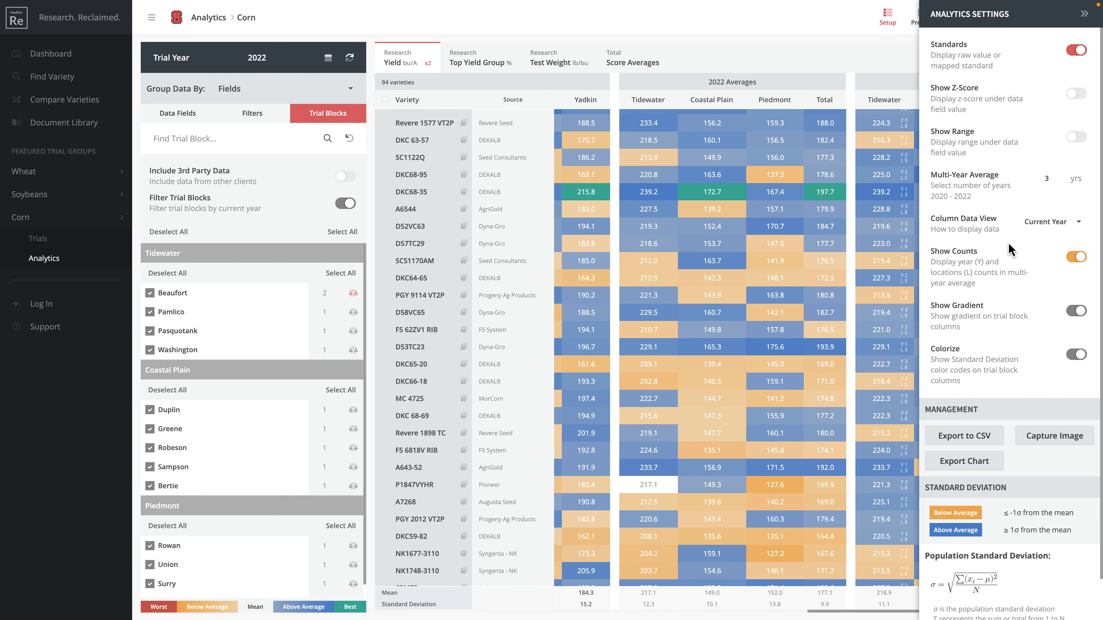
scroll(738, 278, "up", 5)
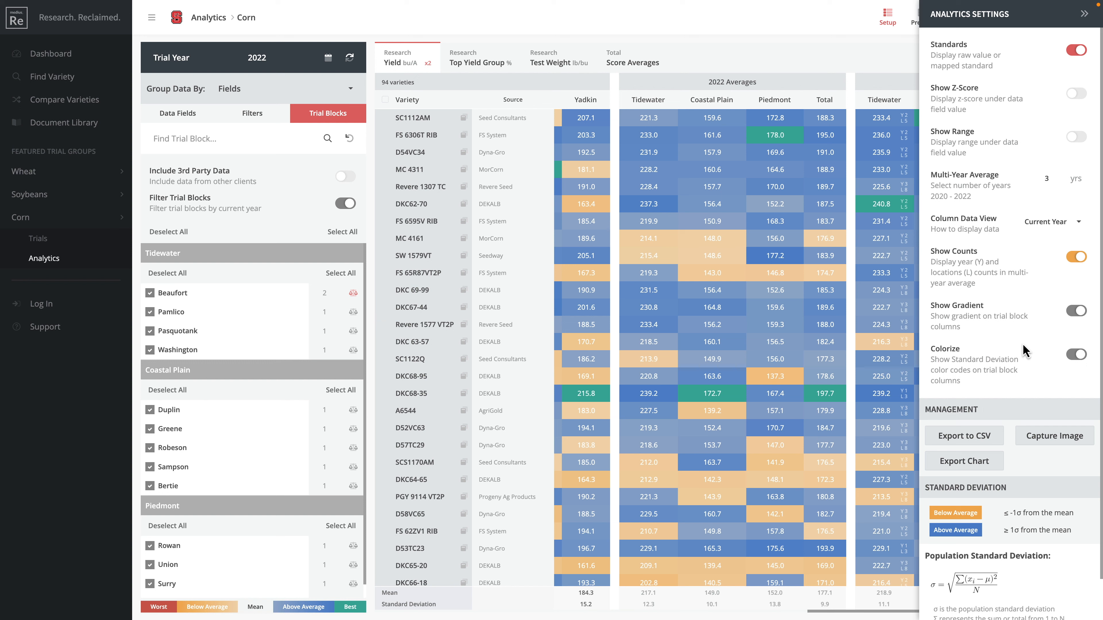
Step: Turn off Show Gradient and sort varieties by Piedmont yield, highest first
left_click(1075, 313)
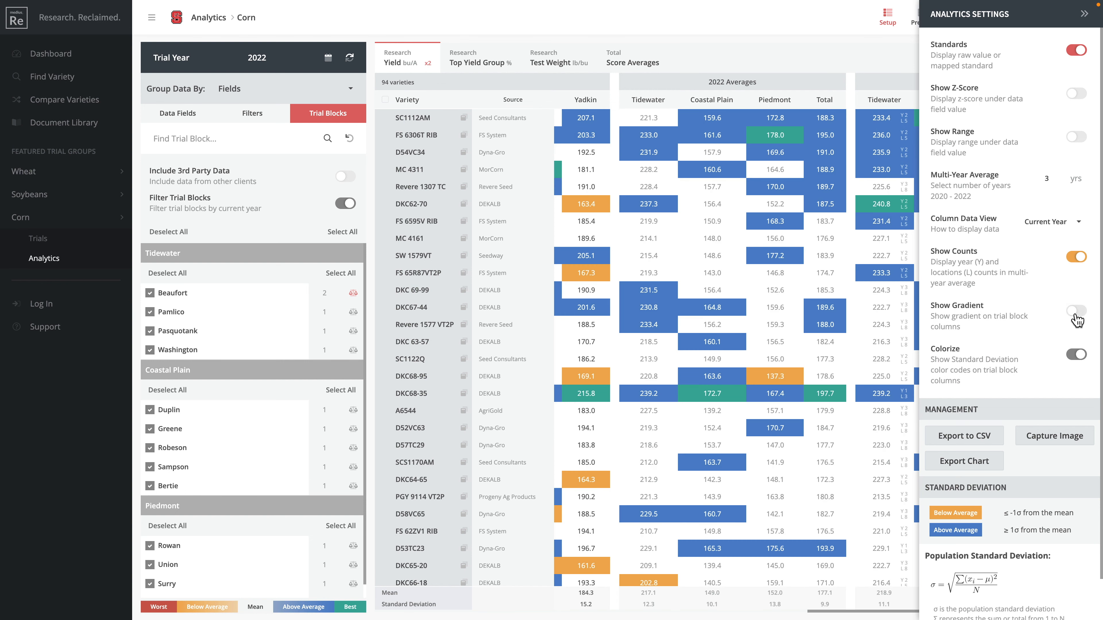
left_click(773, 102)
left_click(775, 104)
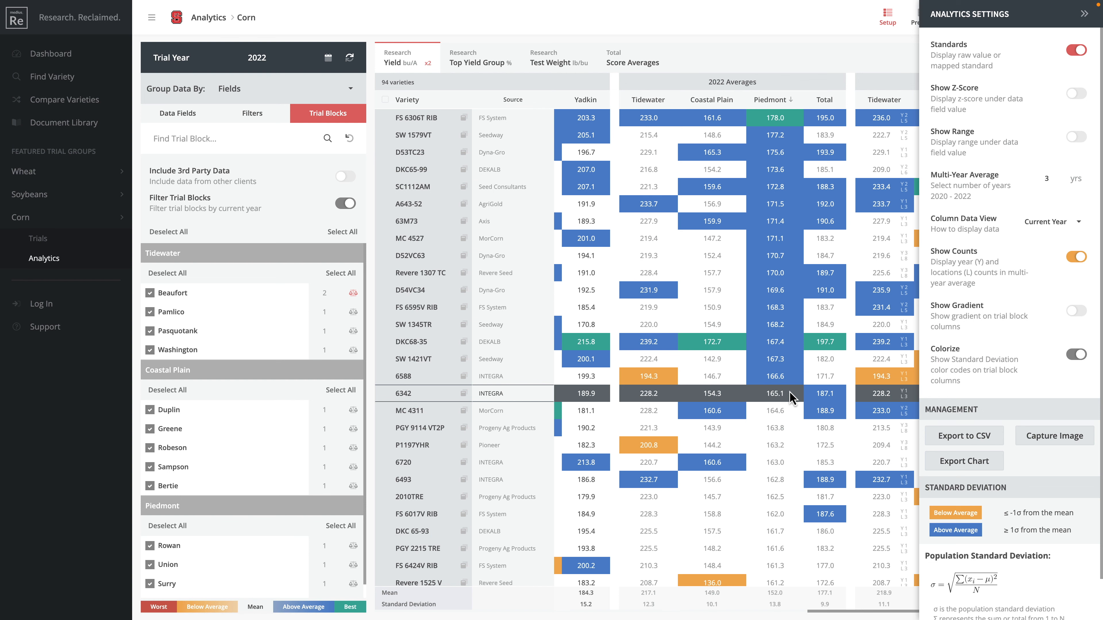
scroll(787, 382, "down", 2)
scroll(787, 383, "down", 5)
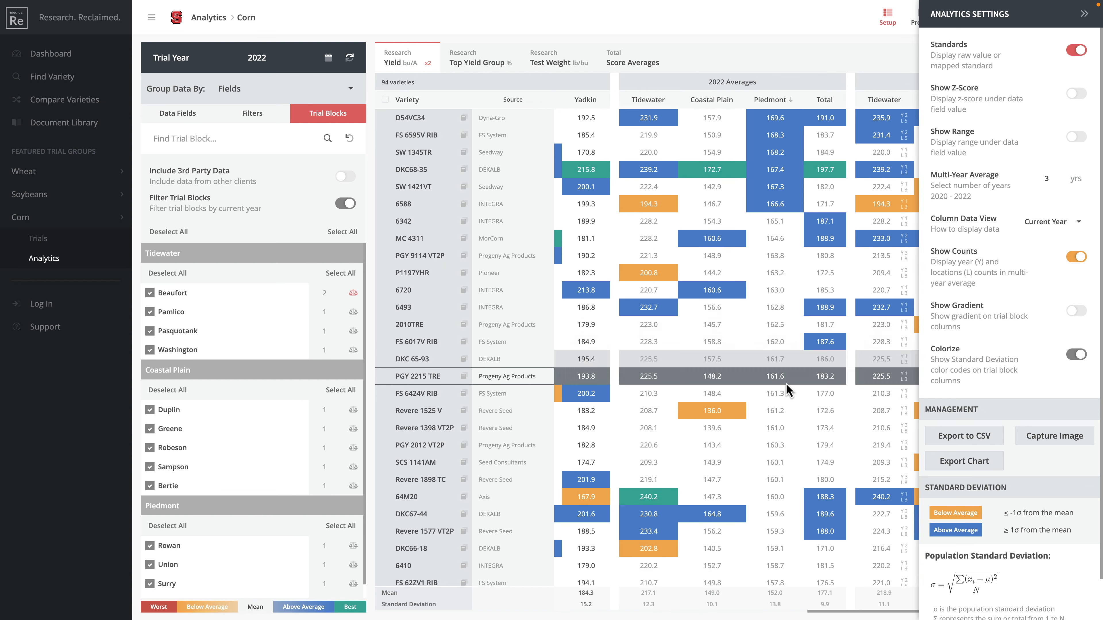
scroll(785, 384, "down", 10)
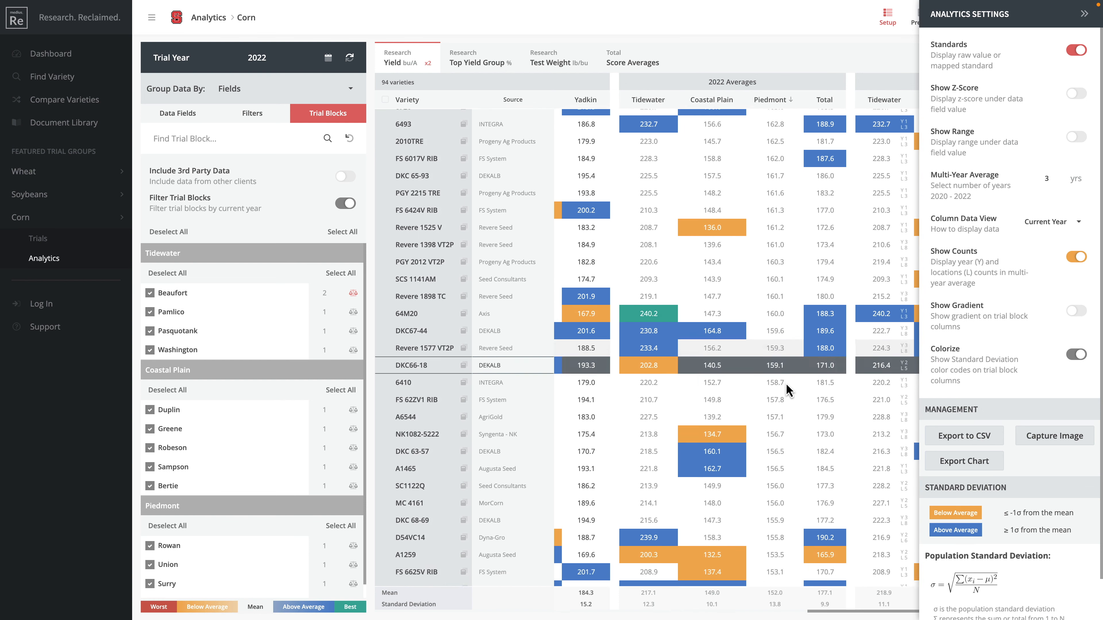
scroll(786, 384, "down", 11)
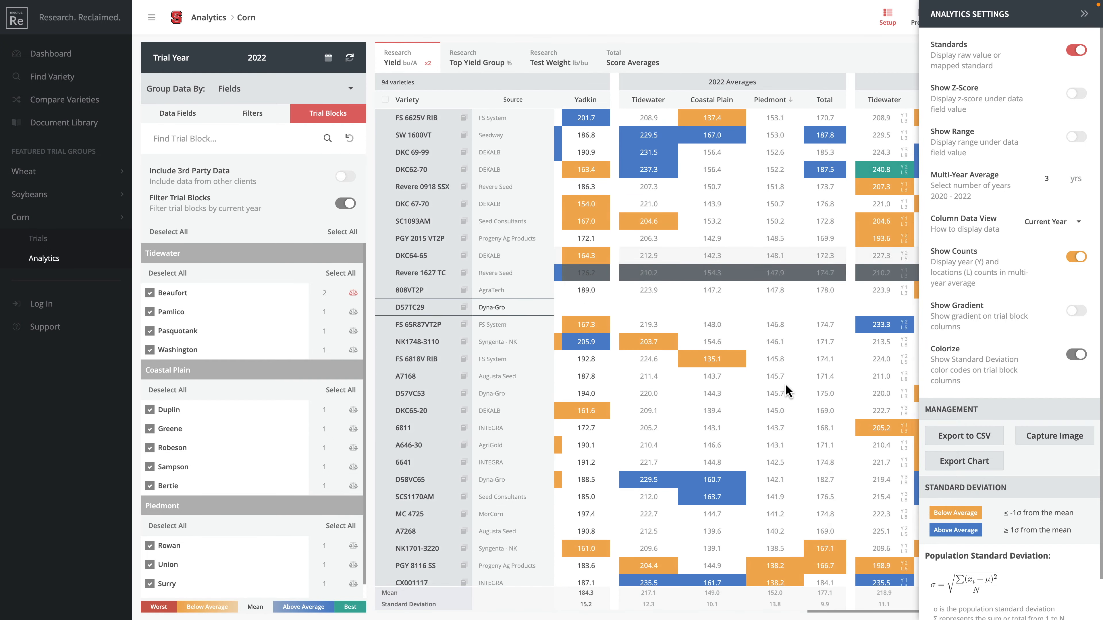
scroll(779, 365, "down", 2)
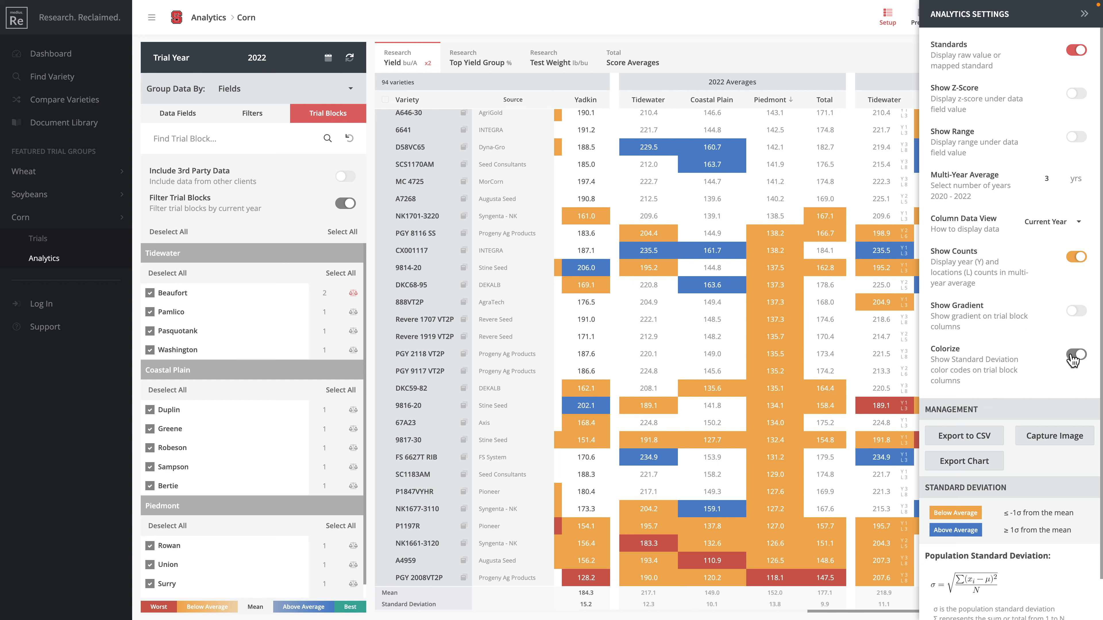
Step: Toggle Colorize off and back on, re-enable Show Gradient, and collapse Analytics Settings
left_click(1071, 355)
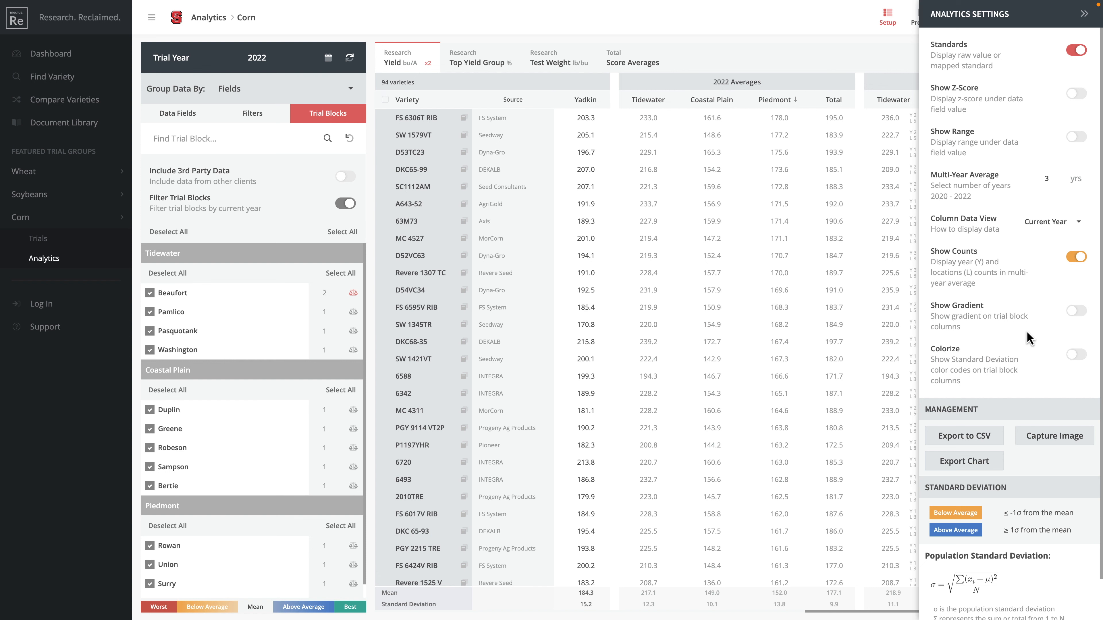
left_click(1069, 356)
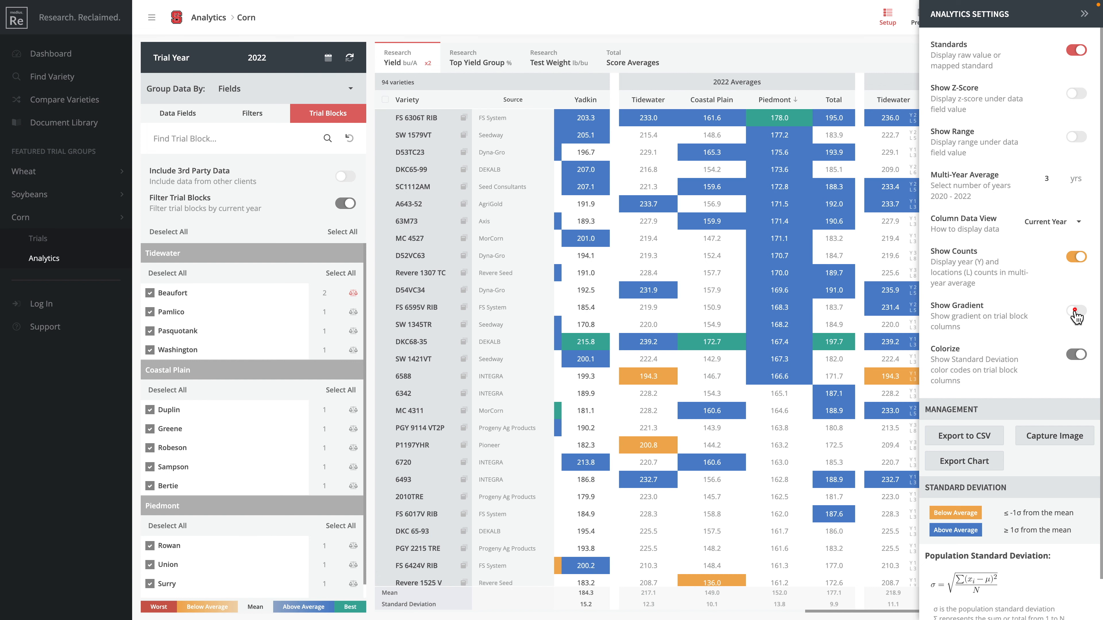
left_click(1047, 337)
scroll(1034, 343, "down", 1)
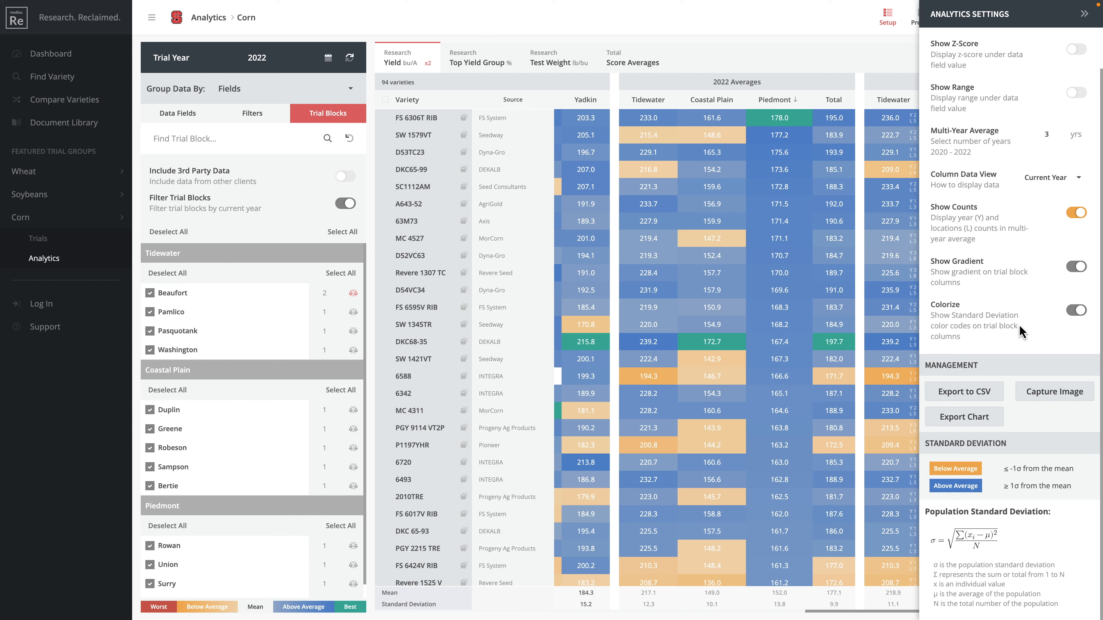
scroll(1019, 325, "up", 2)
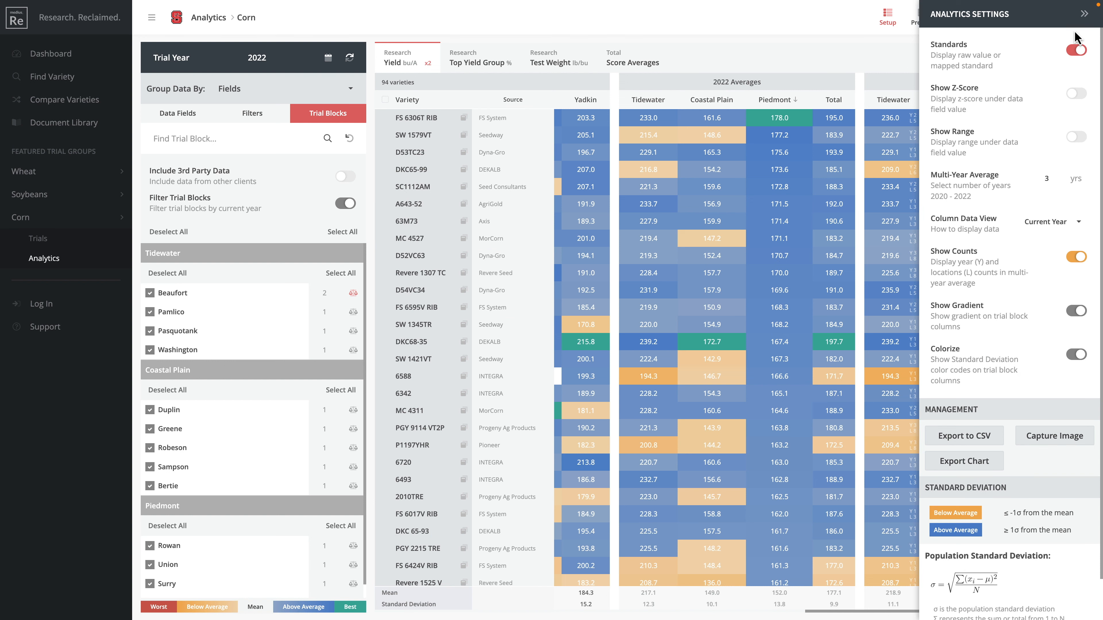
left_click(1082, 8)
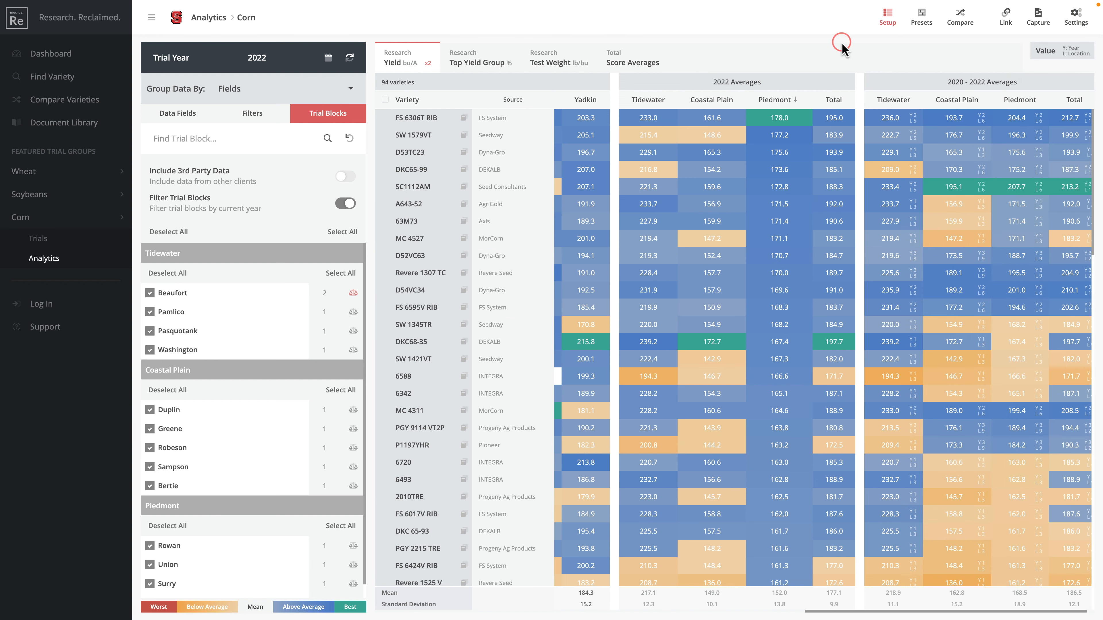